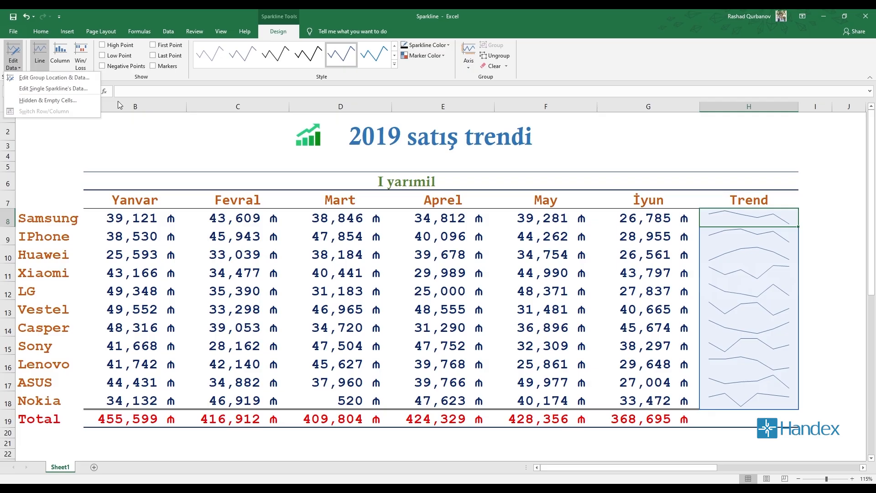
- Change the Trend sparkline group's location range from column H to K8:K18
{"action": "left_click", "coordinate": [385, 296]}
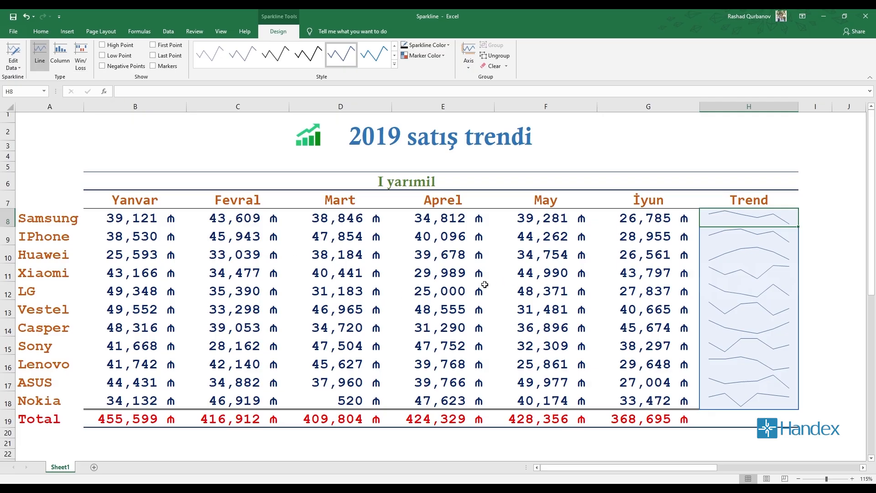
{"action": "left_click_drag", "start_coordinate": [107, 223], "coordinate": [653, 404]}
{"action": "left_click_drag", "start_coordinate": [745, 221], "coordinate": [735, 404]}
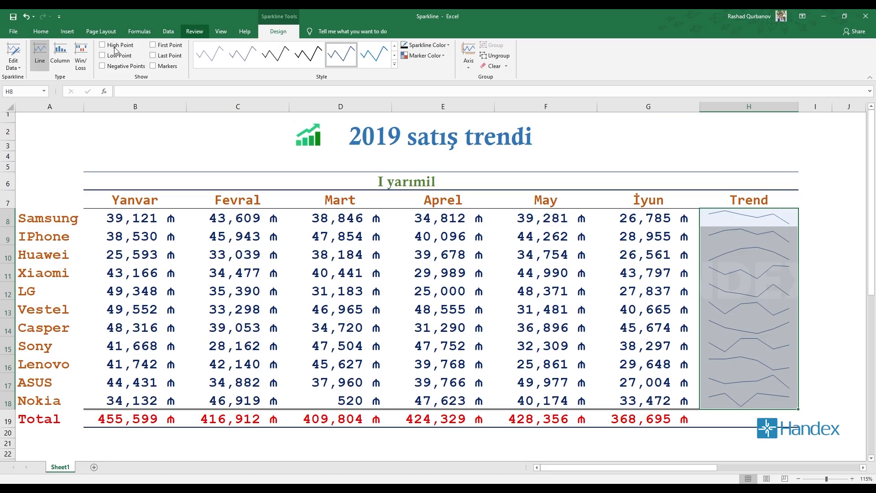
{"action": "left_click", "coordinate": [7, 67]}
{"action": "left_click", "coordinate": [36, 78]}
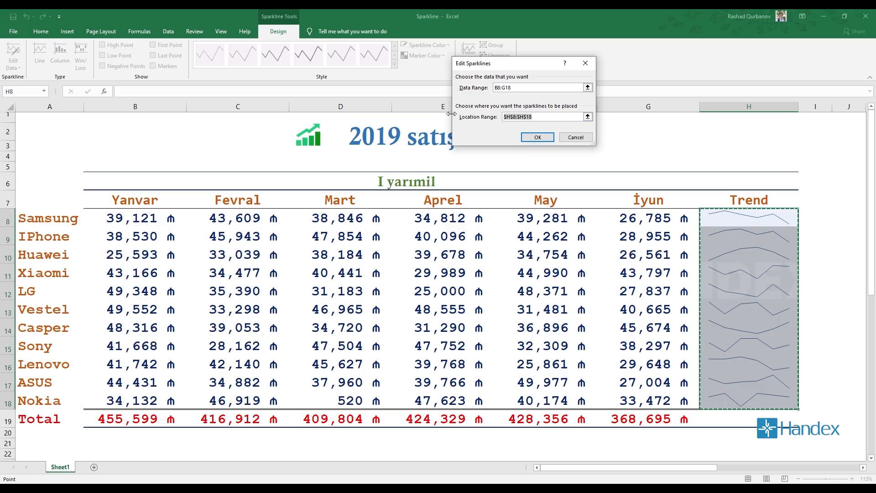
{"action": "left_click_drag", "start_coordinate": [715, 467], "coordinate": [772, 472]}
{"action": "left_click_drag", "start_coordinate": [612, 196], "coordinate": [616, 408]}
{"action": "left_click_drag", "start_coordinate": [632, 200], "coordinate": [610, 404]}
{"action": "left_click_drag", "start_coordinate": [612, 215], "coordinate": [594, 406]}
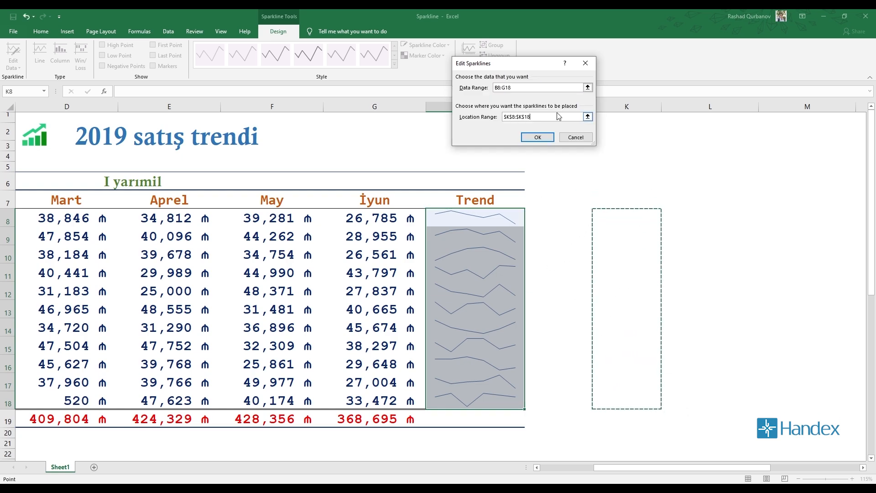
{"action": "left_click", "coordinate": [533, 135]}
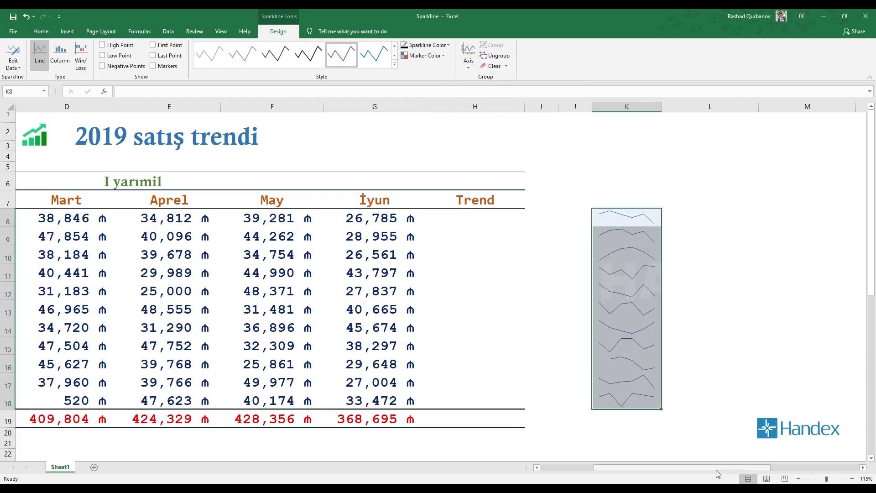
- Undo the relocation of the sparkline group and return to the Trend column
{"action": "key", "text": "ctrl+z"}
{"action": "left_click_drag", "start_coordinate": [727, 468], "coordinate": [673, 467]}
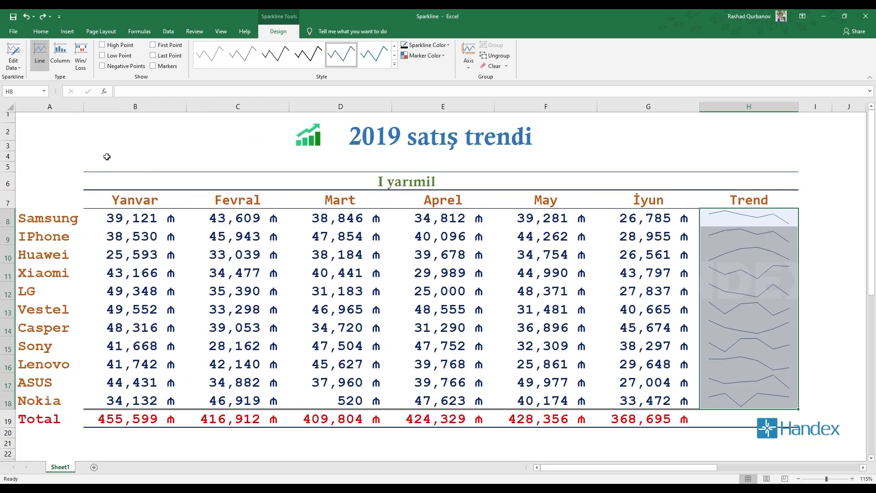
{"action": "left_click", "coordinate": [20, 66]}
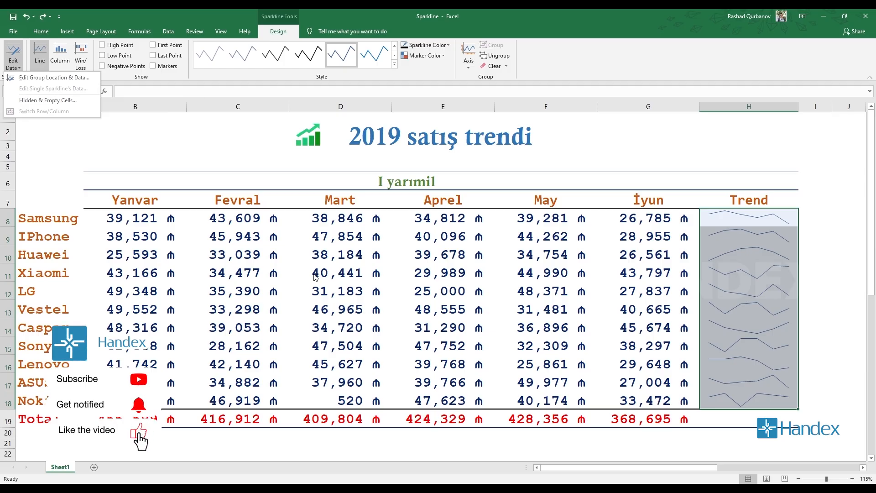
{"action": "left_click", "coordinate": [285, 256]}
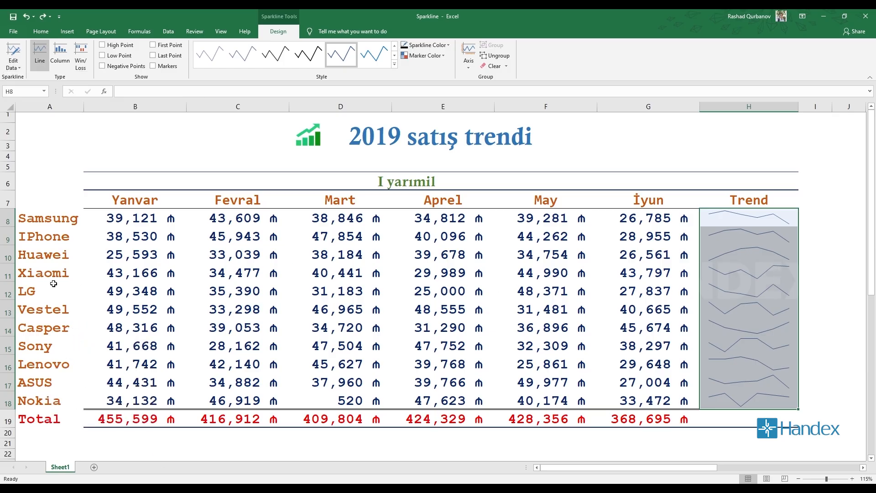
- Examine the monthly sales of Samsung, IPhone and Nokia against their trend sparklines
{"action": "left_click_drag", "start_coordinate": [103, 220], "coordinate": [653, 220]}
{"action": "left_click", "coordinate": [725, 219]}
{"action": "left_click_drag", "start_coordinate": [123, 238], "coordinate": [685, 237]}
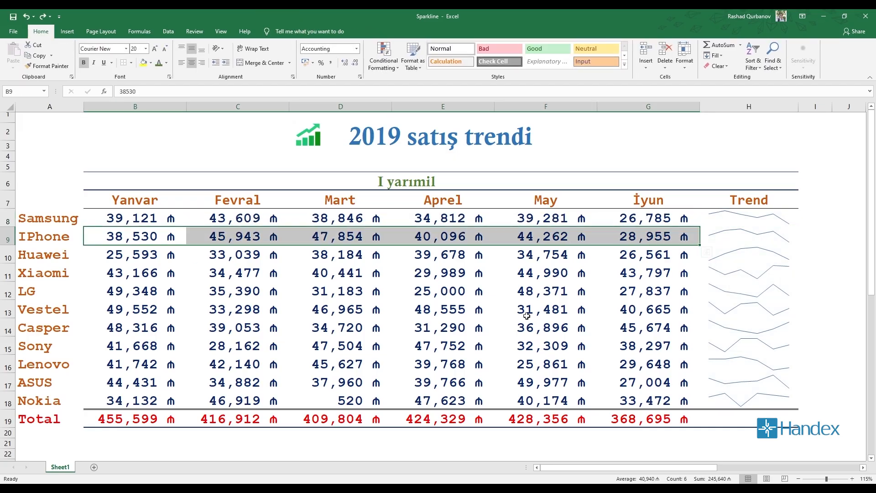
{"action": "left_click", "coordinate": [704, 396]}
{"action": "left_click_drag", "start_coordinate": [114, 402], "coordinate": [663, 401]}
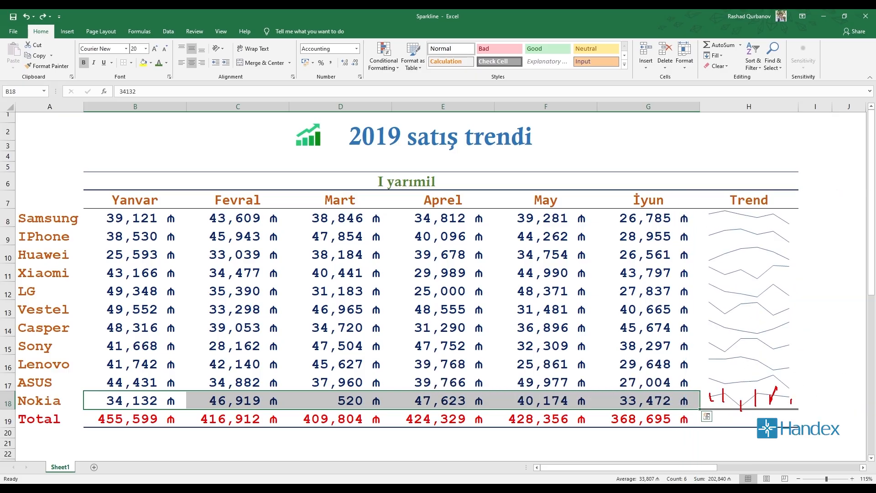
{"action": "mouse_move", "coordinate": [518, 382]}
{"action": "left_mouse_down"}
{"action": "mouse_move", "coordinate": [648, 409]}
{"action": "mouse_move", "coordinate": [470, 385]}
{"action": "left_mouse_up"}
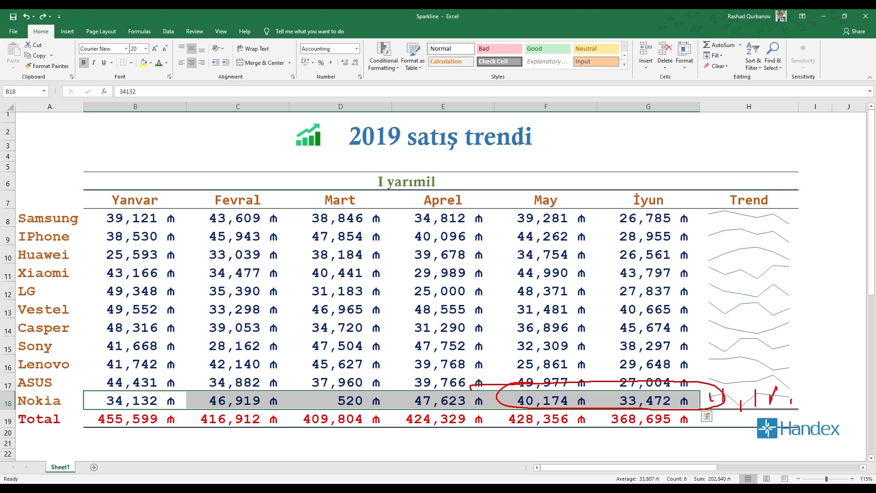
{"action": "key", "text": "Escape"}
- Set Nokia's İyun sales in G18 to 15000
{"action": "left_click", "coordinate": [663, 401]}
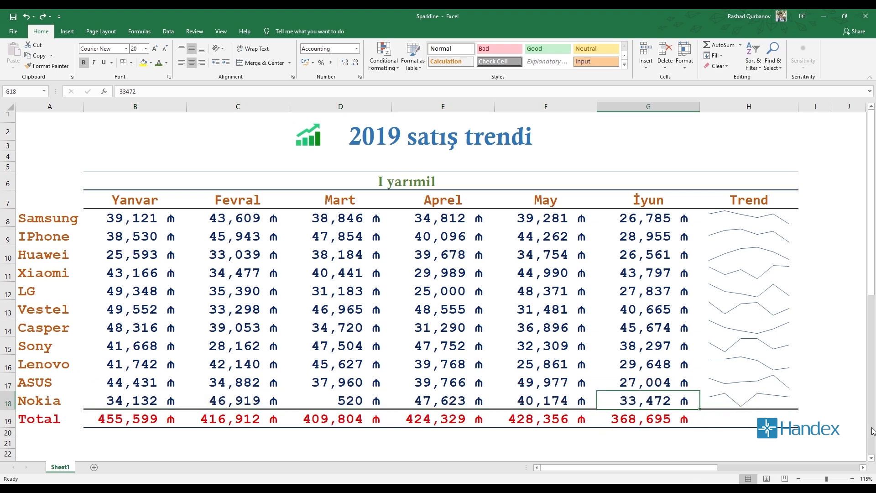
{"action": "type", "text": "15000"}
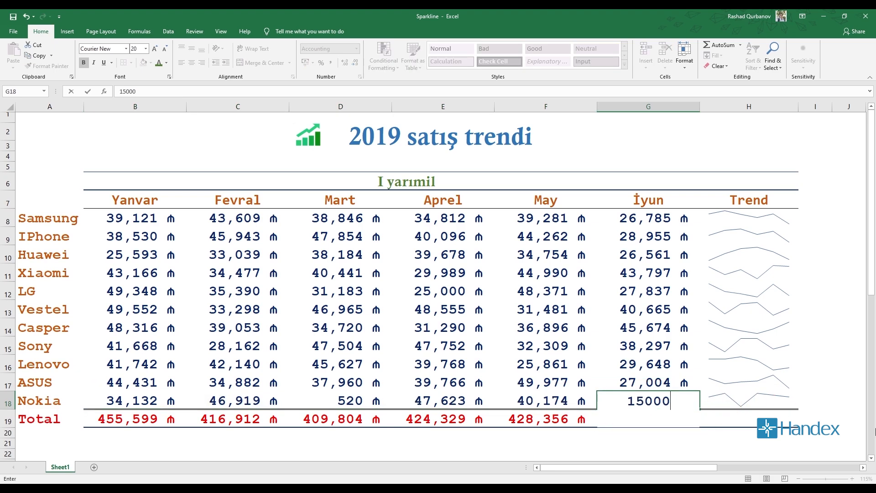
{"action": "key", "text": "Return"}
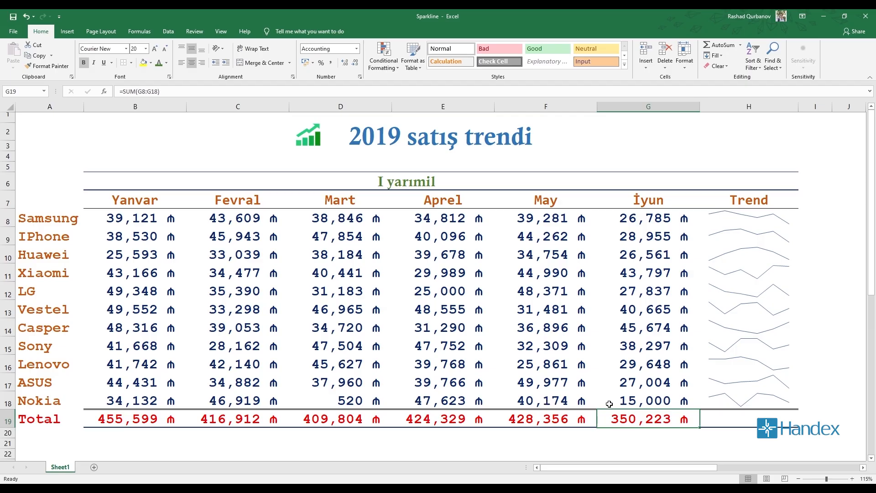
- Examine Xiaomi's trend sparkline together with its Yanvar to Aprel sales
{"action": "left_click", "coordinate": [743, 308]}
{"action": "left_click", "coordinate": [733, 286]}
{"action": "left_click", "coordinate": [738, 272]}
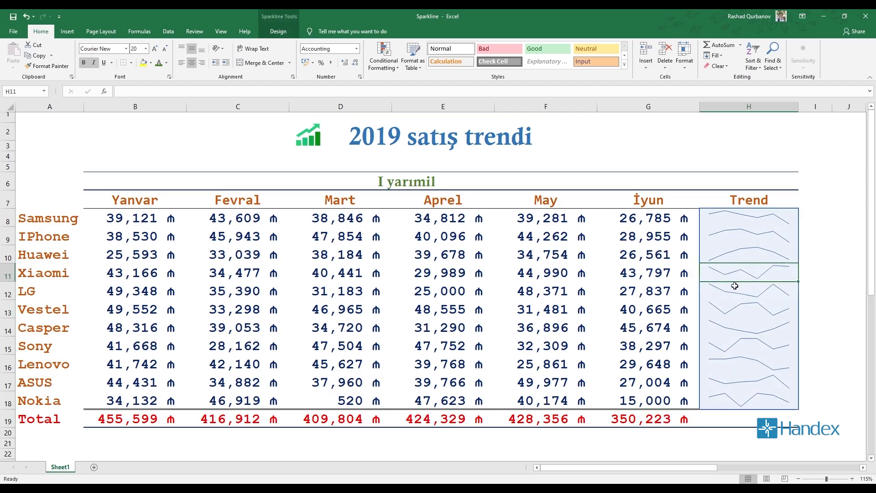
{"action": "left_click_drag", "start_coordinate": [131, 275], "coordinate": [459, 269]}
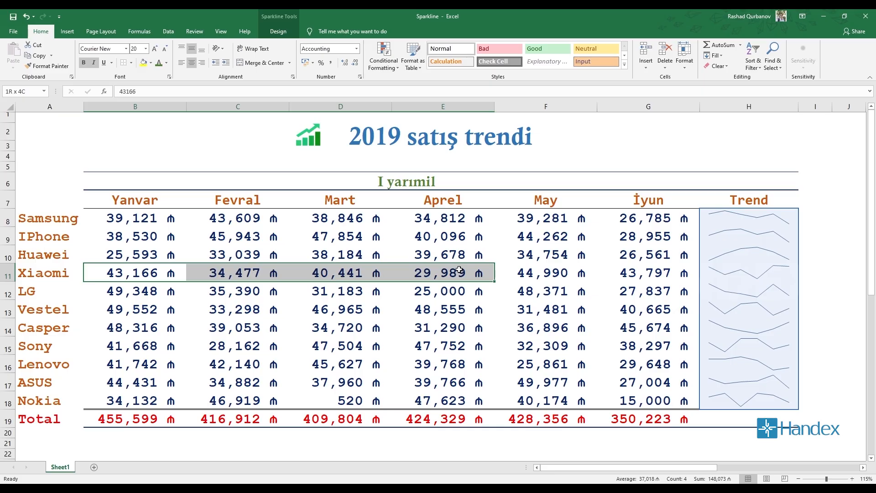
- Try to limit the sparkline group's data range to Sony's Yanvar to Aprel sales
{"action": "left_click", "coordinate": [746, 352]}
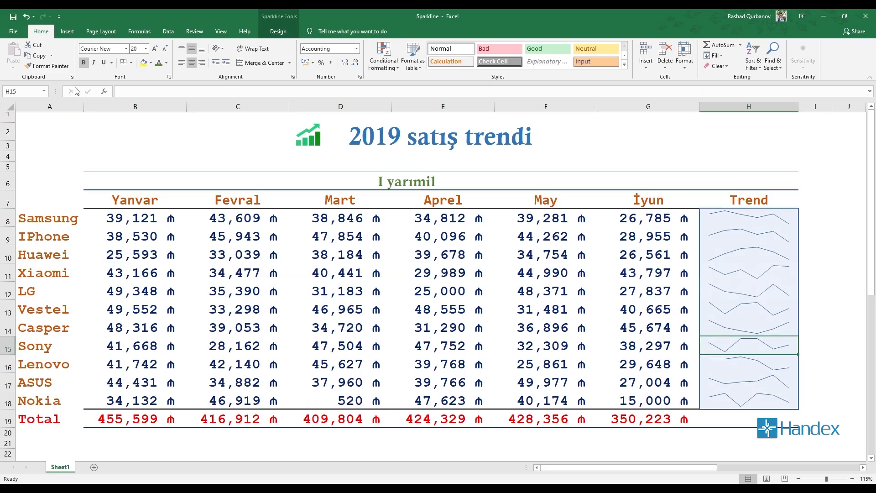
{"action": "left_click", "coordinate": [278, 31]}
{"action": "left_click", "coordinate": [13, 67]}
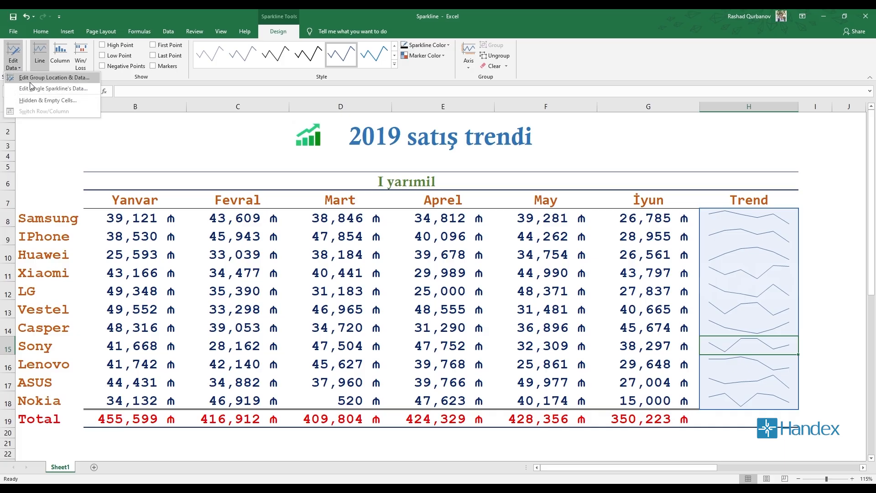
{"action": "left_click", "coordinate": [41, 79]}
{"action": "key", "text": "shift+Tab"}
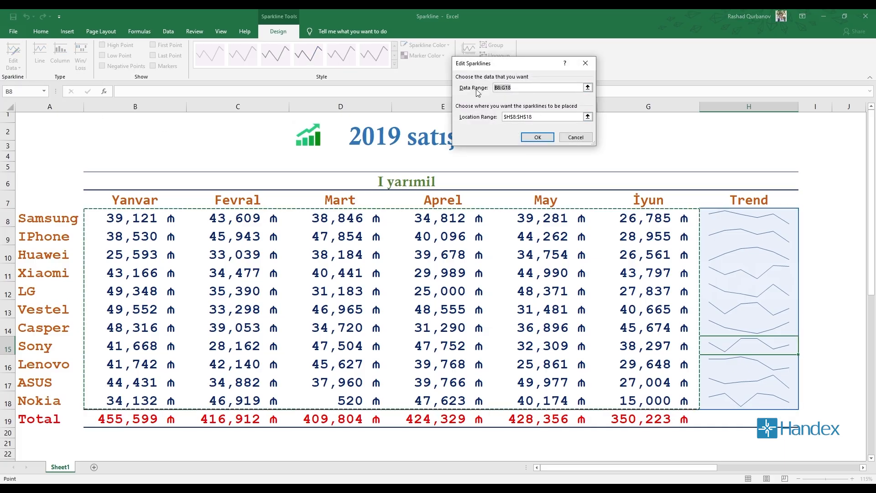
{"action": "left_click_drag", "start_coordinate": [138, 345], "coordinate": [478, 347]}
{"action": "key", "text": "Return"}
{"action": "left_click", "coordinate": [437, 276]}
{"action": "key", "text": "Escape"}
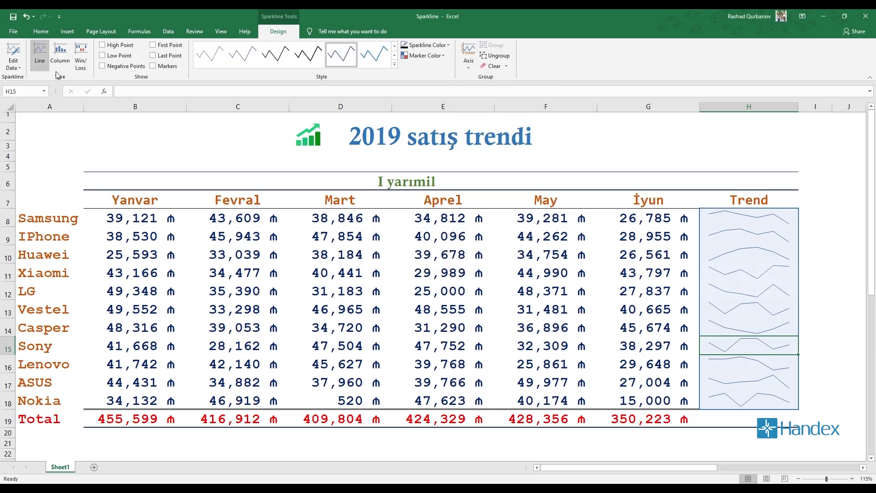
- Set the source data range of Sony's single sparkline to B15:E15
{"action": "left_click", "coordinate": [13, 66]}
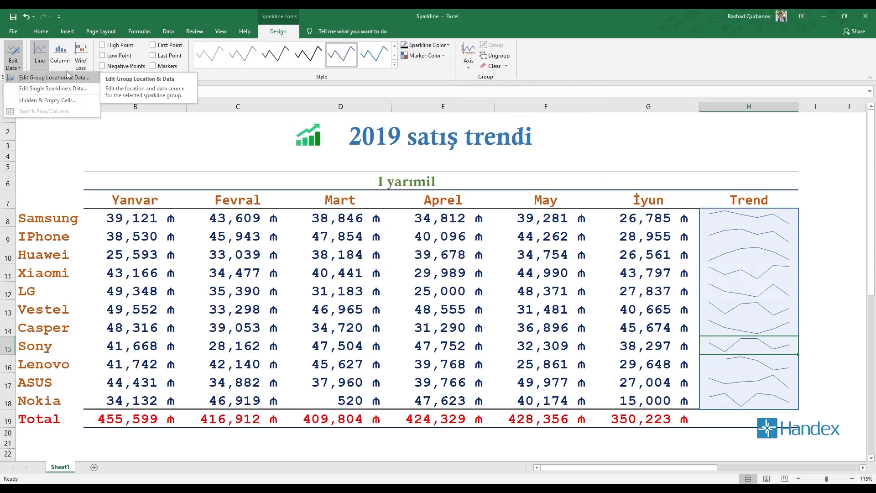
{"action": "left_click", "coordinate": [37, 91]}
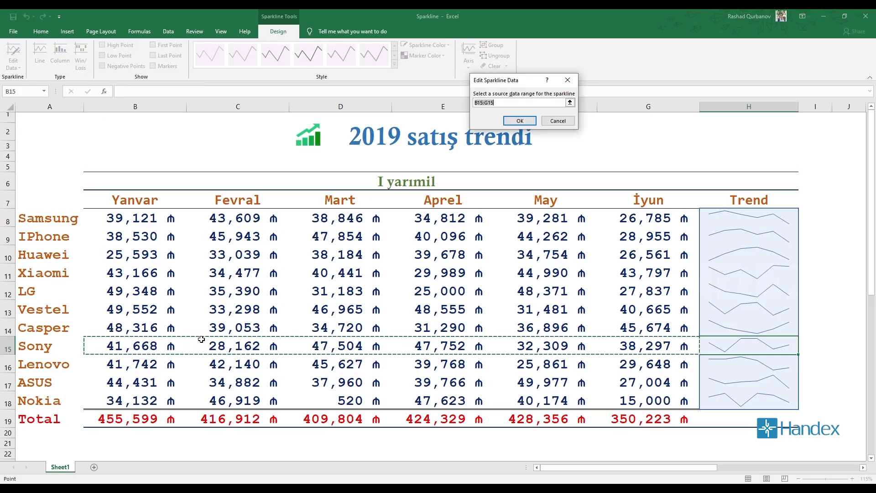
{"action": "left_click_drag", "start_coordinate": [137, 347], "coordinate": [431, 347]}
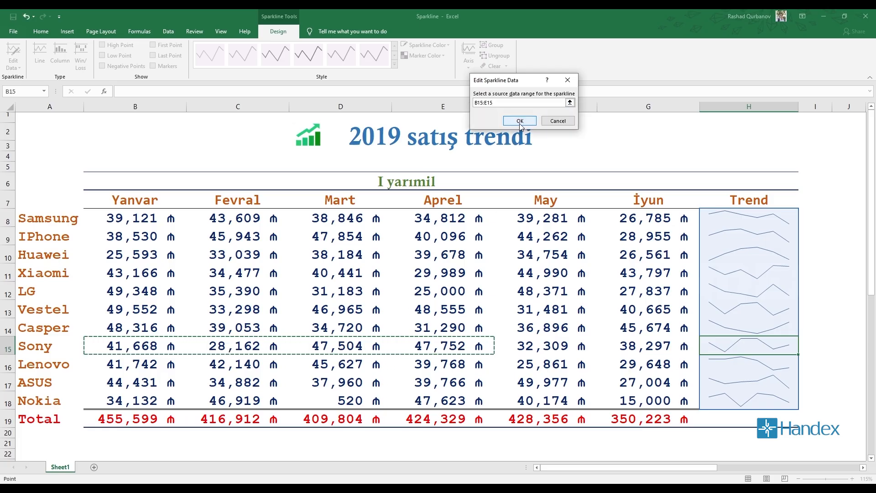
{"action": "left_click", "coordinate": [520, 121]}
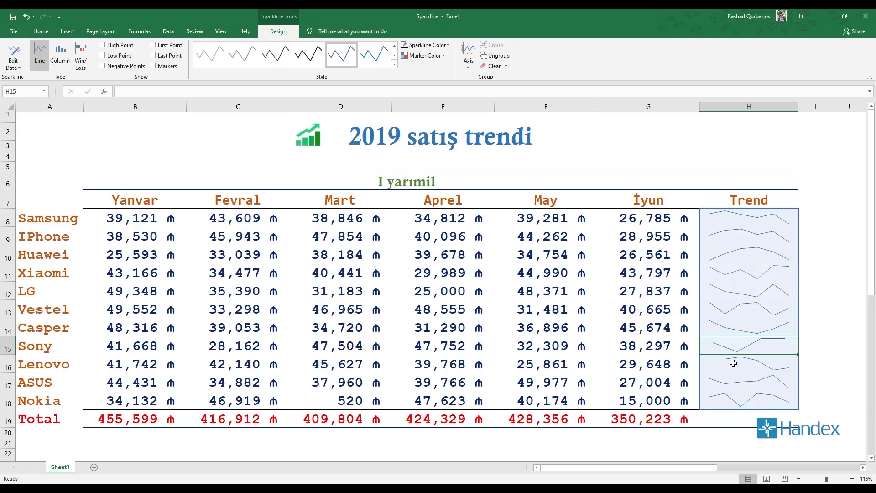
- Undo the data range change of Sony's sparkline and view the hidden and empty cell settings
{"action": "key", "text": "ctrl+z"}
{"action": "left_click", "coordinate": [11, 68]}
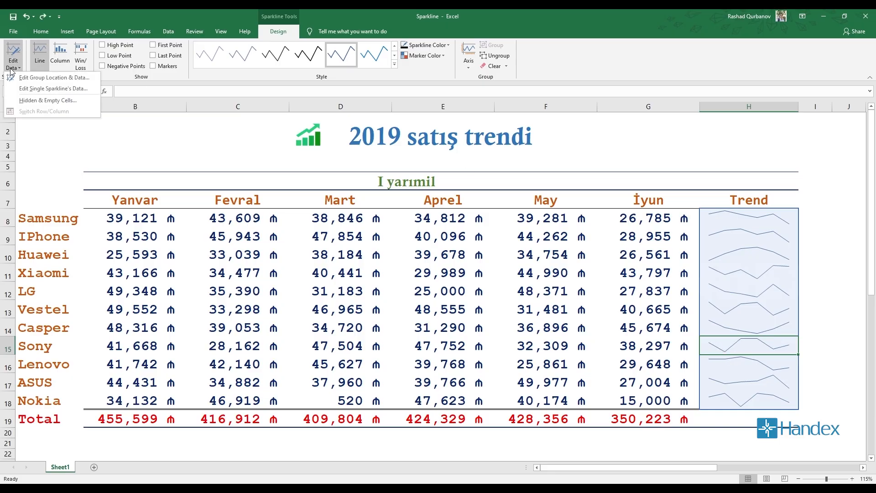
{"action": "left_click", "coordinate": [31, 101]}
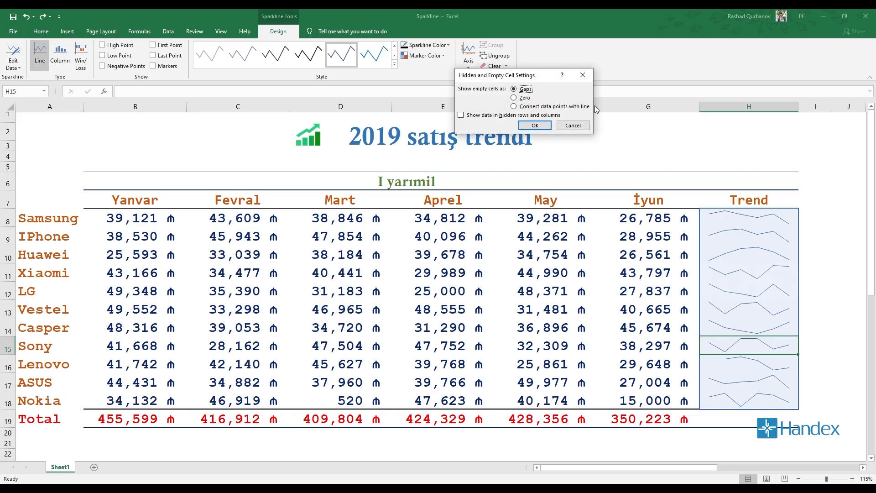
{"action": "left_click", "coordinate": [583, 74]}
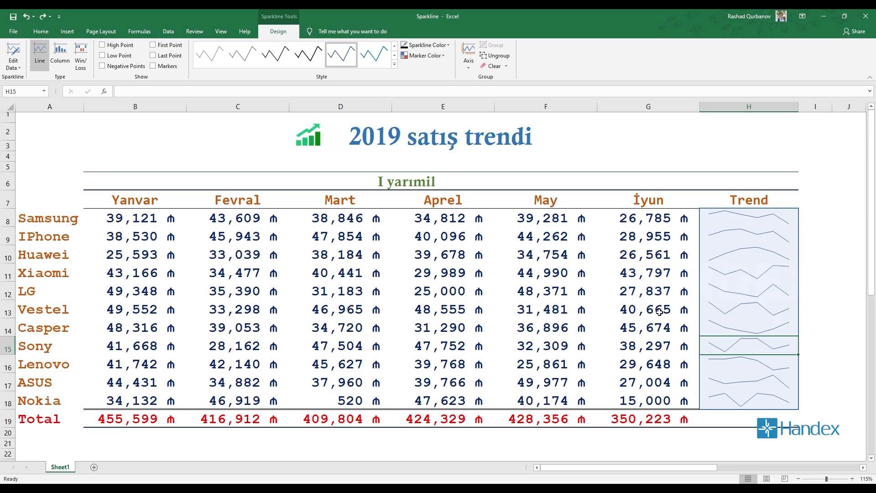
- Clear LG's Mart and İyun sales values in D12 and G12
{"action": "left_click", "coordinate": [196, 303]}
{"action": "left_click", "coordinate": [339, 297]}
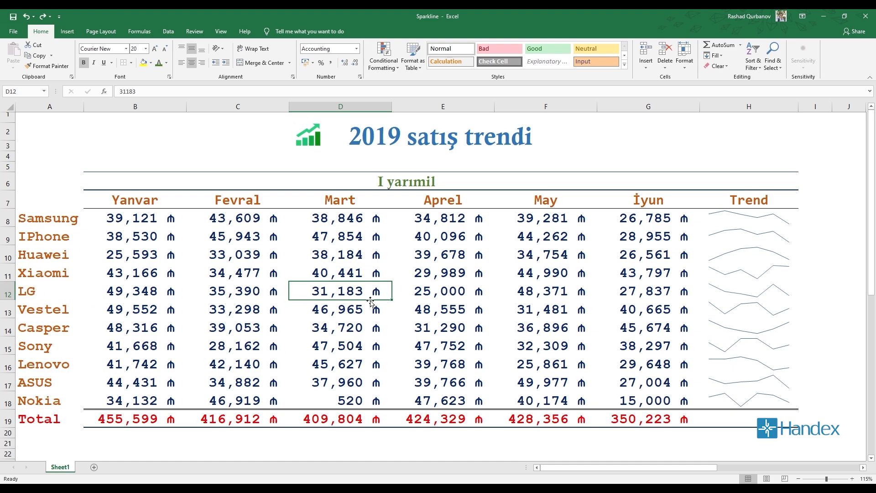
{"action": "key", "text": "Delete"}
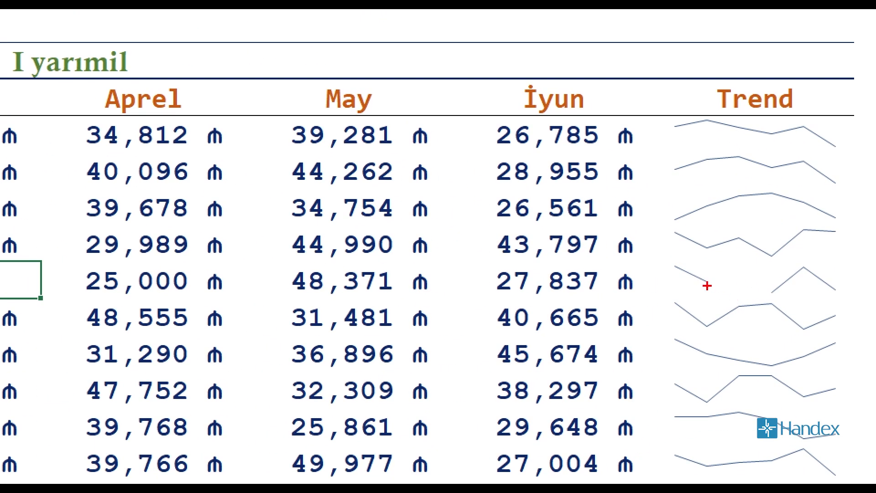
{"action": "left_click_drag", "start_coordinate": [724, 290], "coordinate": [759, 296]}
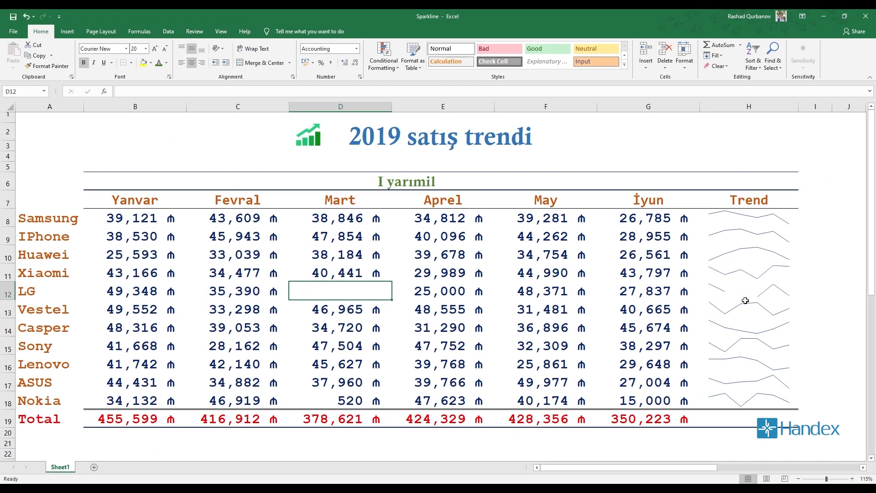
{"action": "left_click", "coordinate": [642, 293]}
{"action": "key", "text": "Delete"}
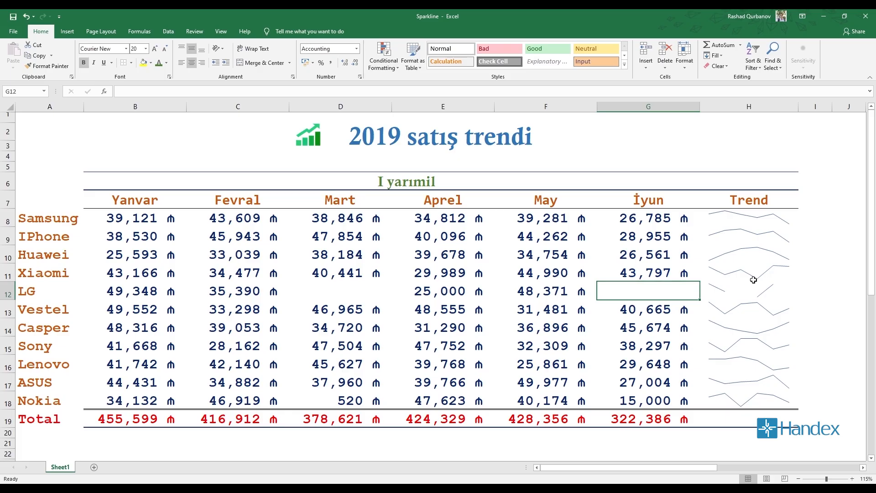
- Set the Trend sparkline group to show empty cells as Zero
{"action": "left_click", "coordinate": [740, 226]}
{"action": "left_click", "coordinate": [278, 31]}
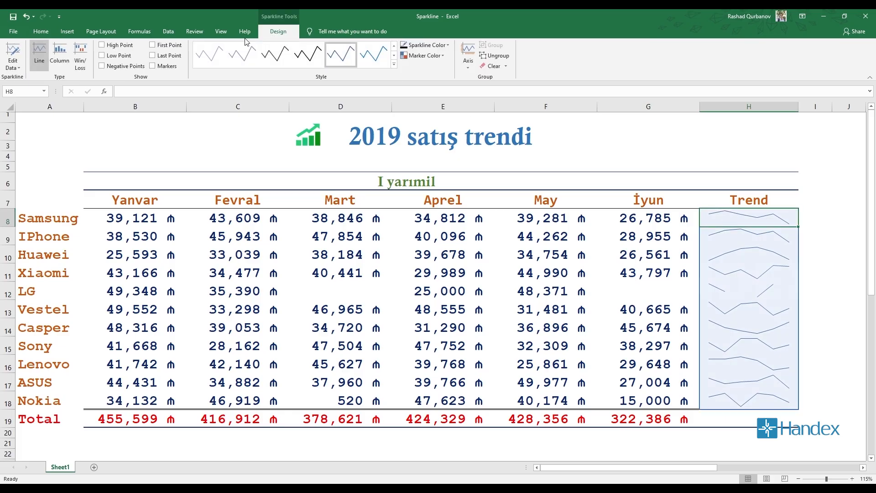
{"action": "left_click", "coordinate": [13, 68]}
{"action": "left_click", "coordinate": [39, 101]}
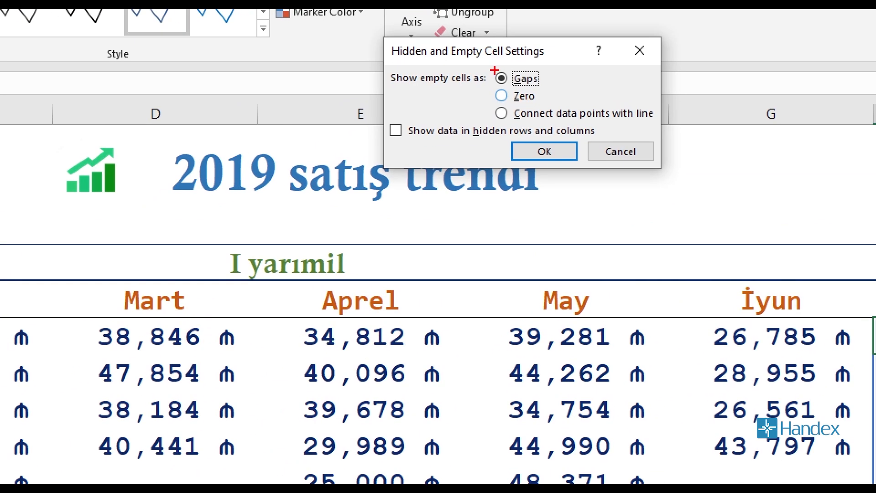
{"action": "mouse_move", "coordinate": [547, 57]}
{"action": "left_mouse_down"}
{"action": "mouse_move", "coordinate": [591, 64]}
{"action": "mouse_move", "coordinate": [491, 52]}
{"action": "left_mouse_up"}
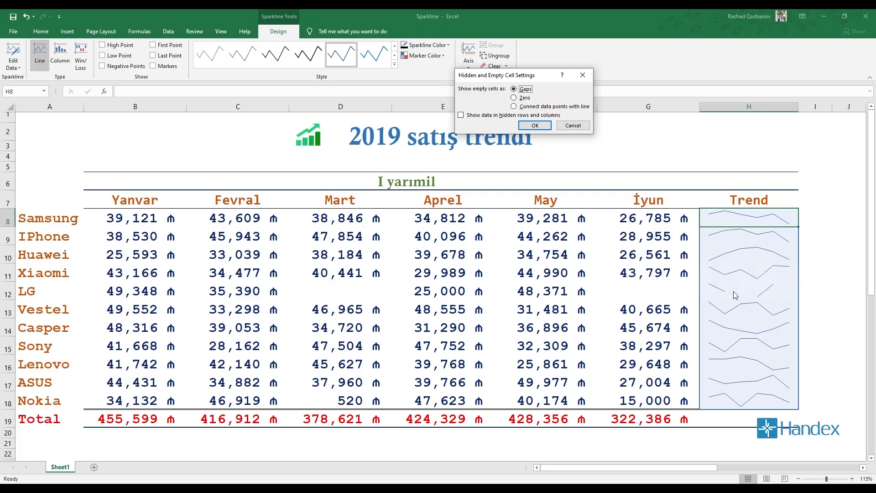
{"action": "left_click", "coordinate": [521, 98]}
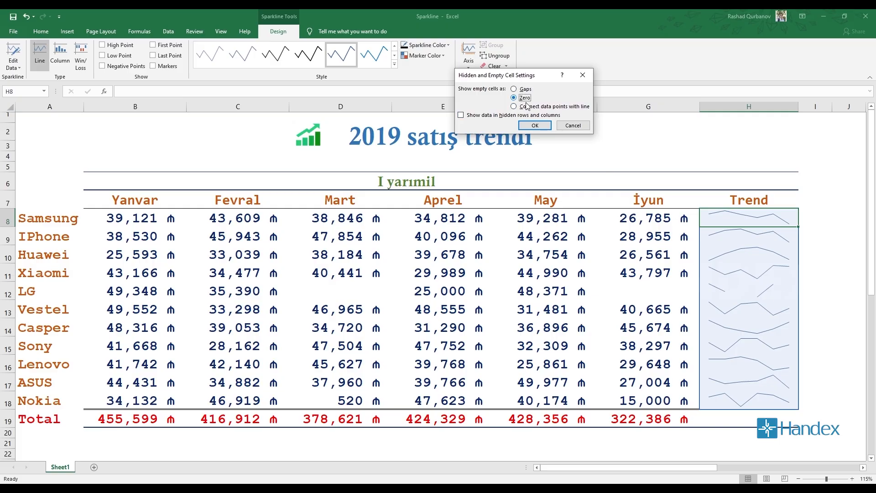
{"action": "left_click", "coordinate": [539, 126]}
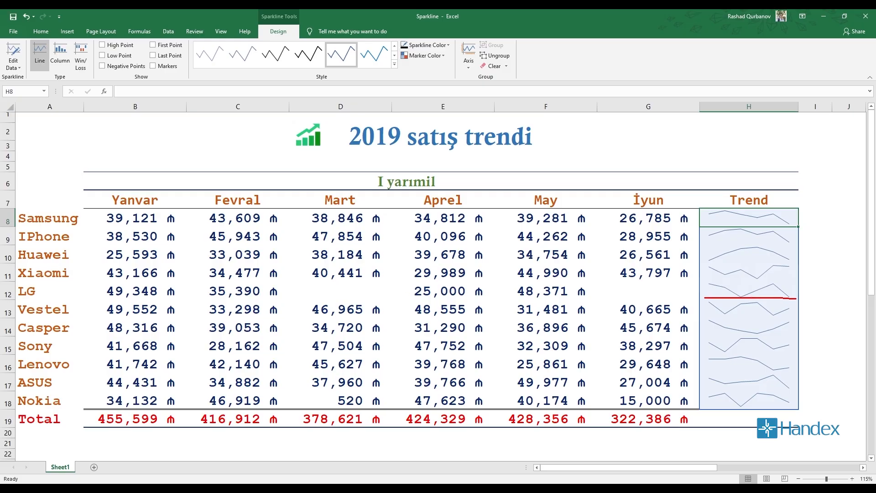
{"action": "left_click_drag", "start_coordinate": [339, 291], "coordinate": [364, 295]}
{"action": "left_click_drag", "start_coordinate": [611, 292], "coordinate": [641, 291]}
{"action": "key", "text": "Escape"}
- Clear Nokia's İyun sales value in G18
{"action": "left_click", "coordinate": [624, 404]}
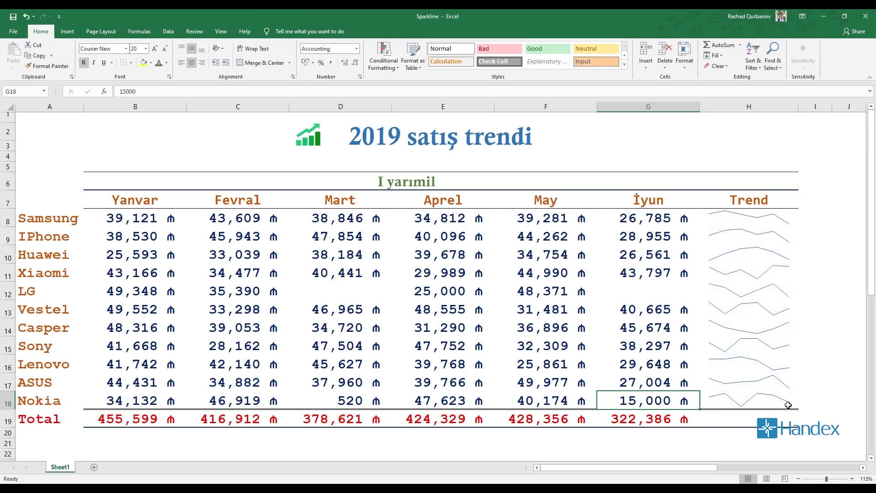
{"action": "key", "text": "Delete"}
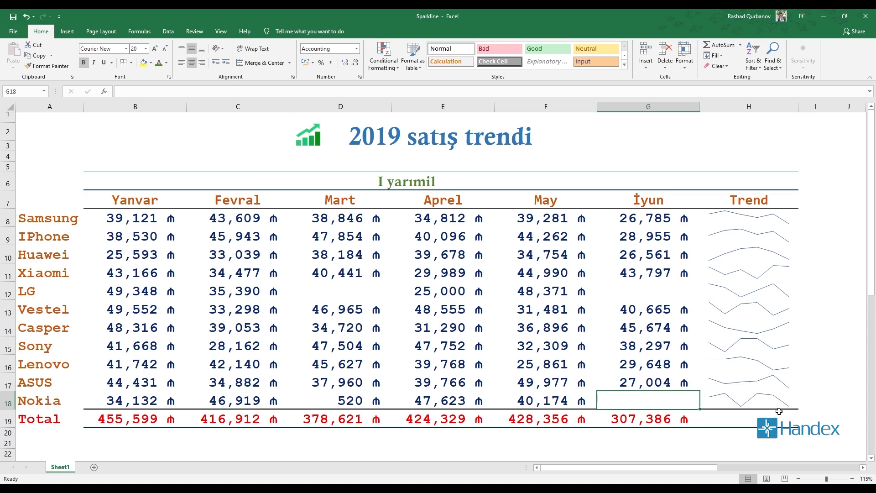
- Set the Trend sparkline group's empty cells to Connect data points with line
{"action": "left_click", "coordinate": [771, 269]}
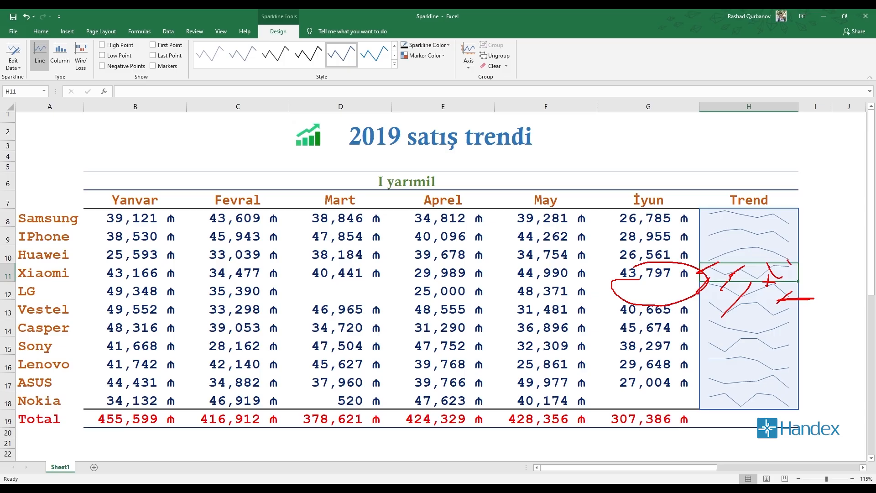
{"action": "left_click", "coordinate": [15, 67]}
{"action": "left_click", "coordinate": [31, 100]}
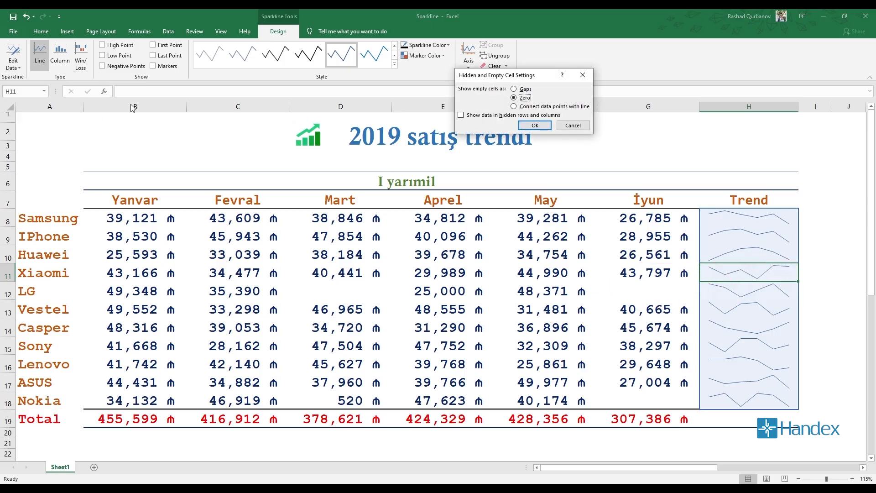
{"action": "left_click", "coordinate": [539, 107]}
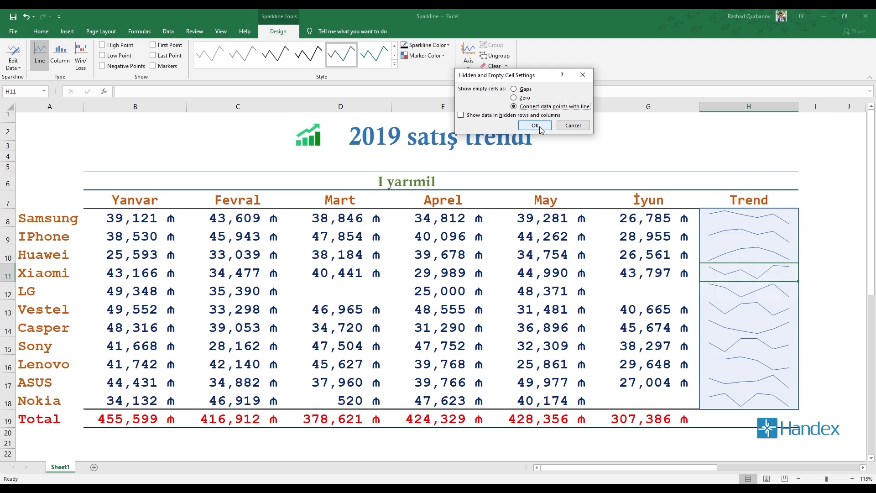
{"action": "left_click", "coordinate": [540, 125]}
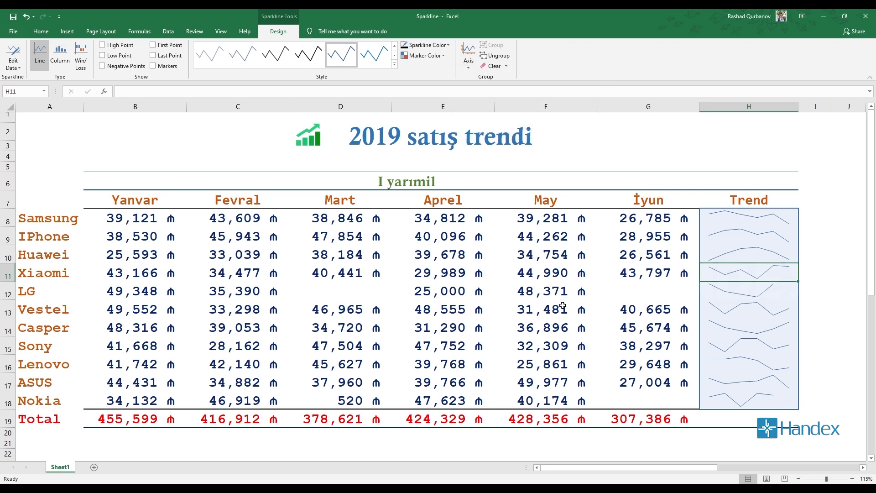
- Examine how the LG and Xiaomi sparklines follow their monthly sales values
{"action": "left_click", "coordinate": [669, 286]}
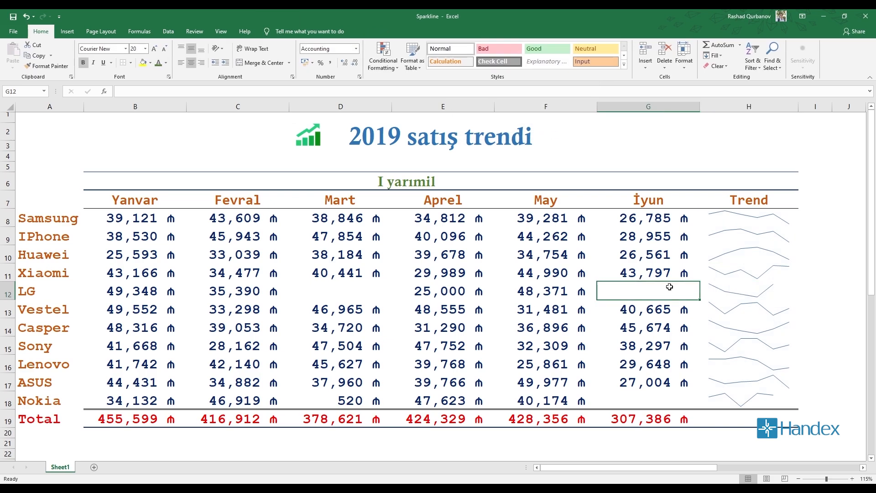
{"action": "left_click", "coordinate": [718, 292]}
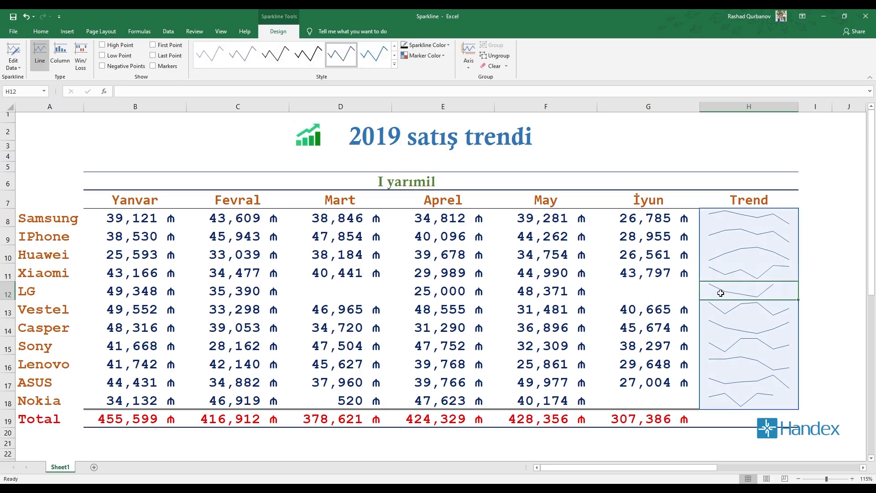
{"action": "left_click_drag", "start_coordinate": [523, 296], "coordinate": [728, 287]}
{"action": "key", "text": "Escape"}
{"action": "left_click", "coordinate": [528, 276]}
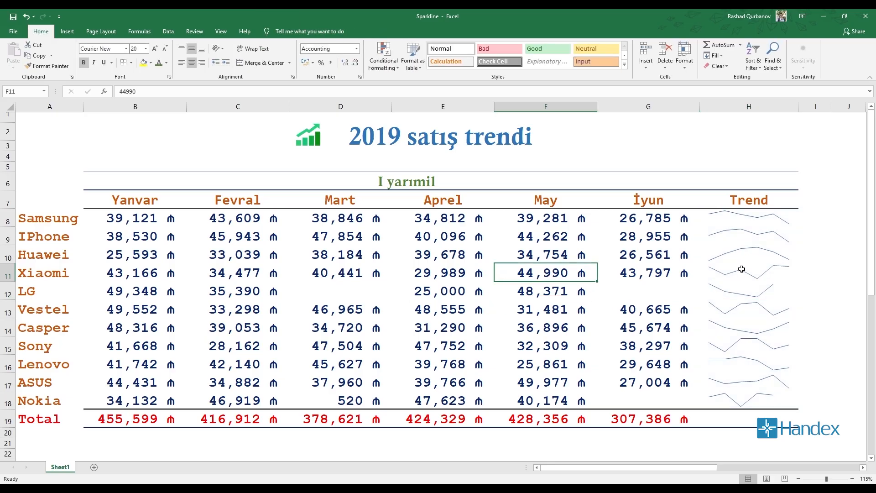
{"action": "left_click_drag", "start_coordinate": [111, 271], "coordinate": [630, 275]}
{"action": "left_click", "coordinate": [557, 278]}
{"action": "left_click", "coordinate": [430, 273]}
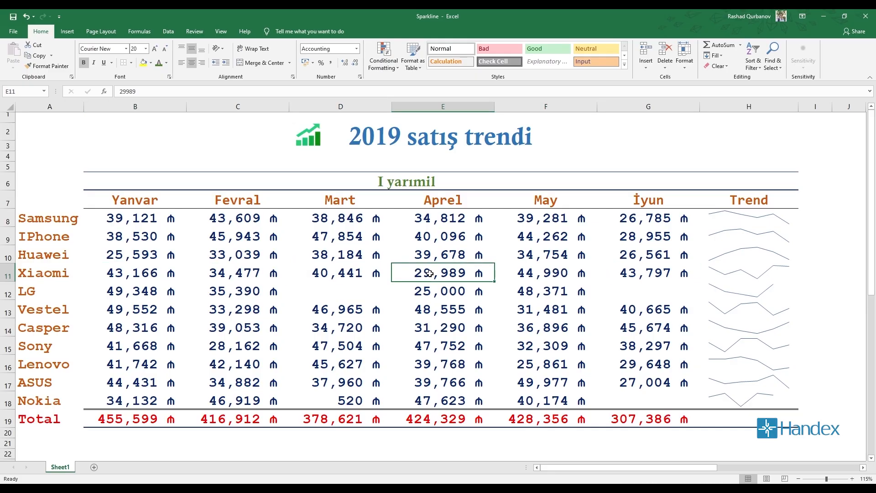
{"action": "left_click", "coordinate": [670, 276]}
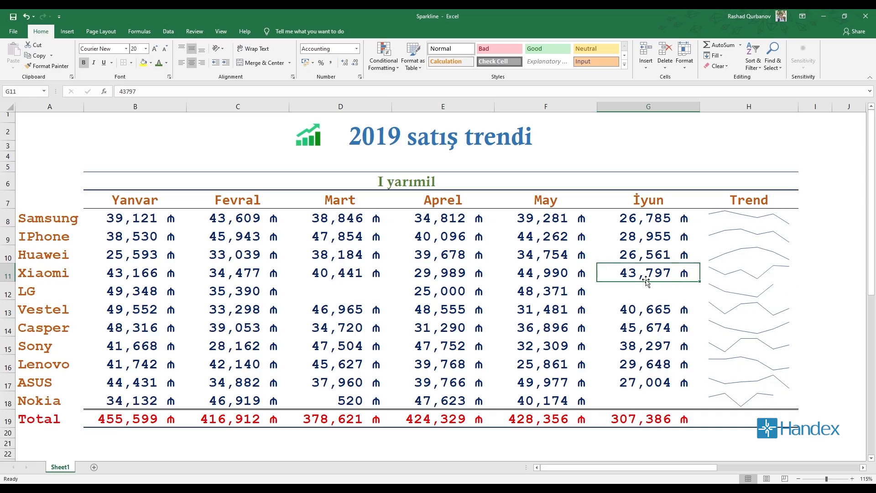
- Clear Xiaomi's May sales value in F11
{"action": "left_click", "coordinate": [557, 279]}
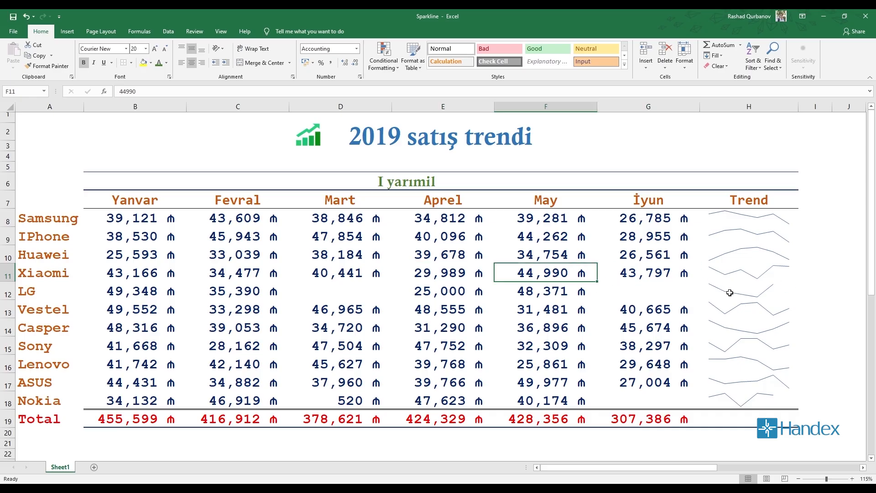
{"action": "key", "text": "Delete"}
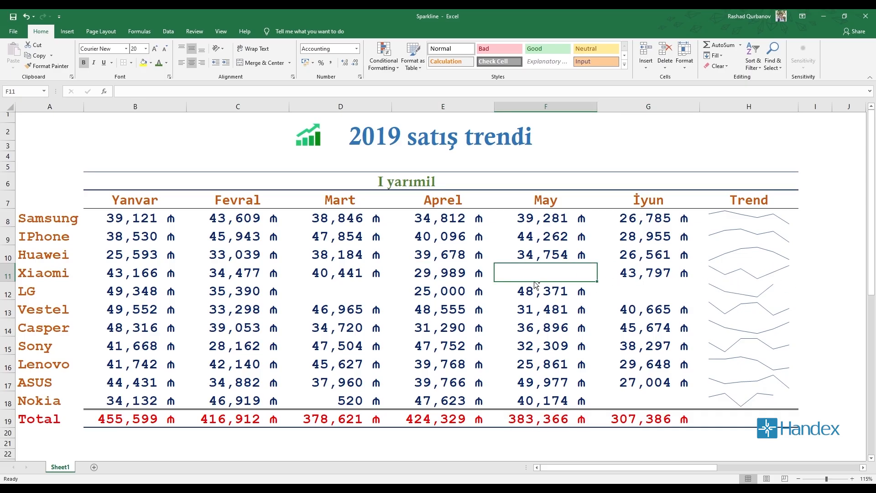
{"action": "key", "text": "ctrl+z"}
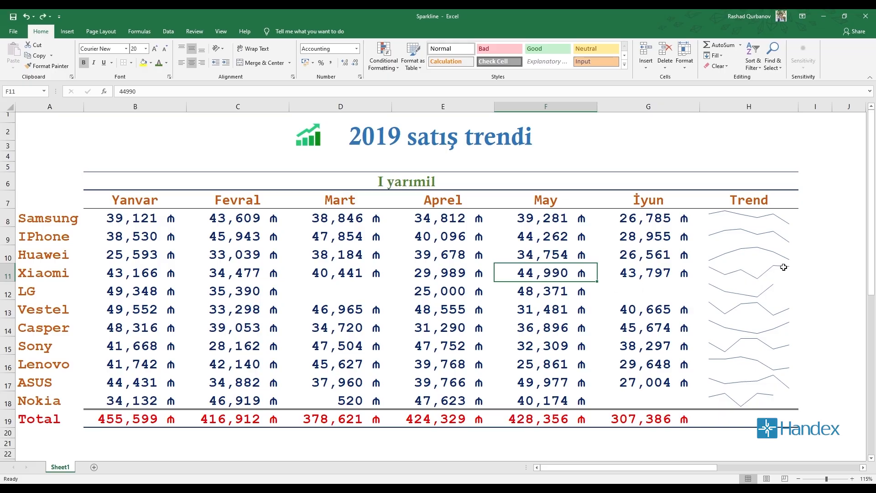
{"action": "key", "text": "Delete"}
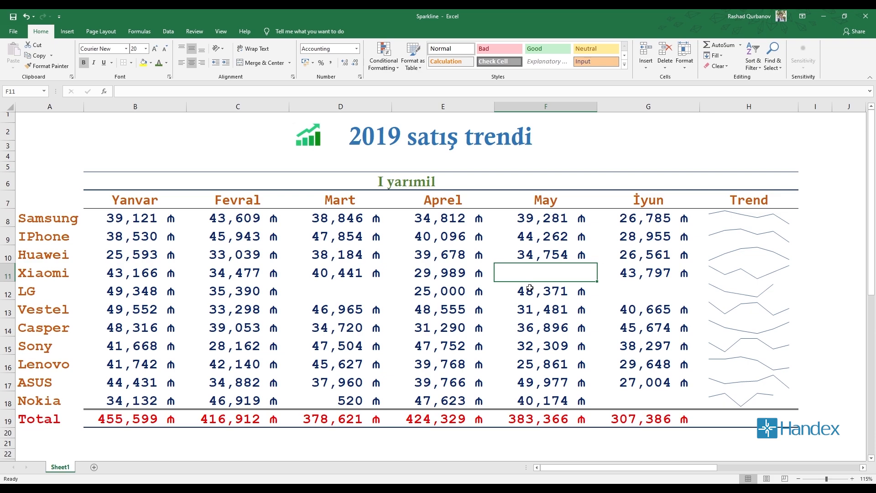
- Review the hidden and empty cell settings of the Trend sparklines and accept them as they are
{"action": "left_click", "coordinate": [745, 241]}
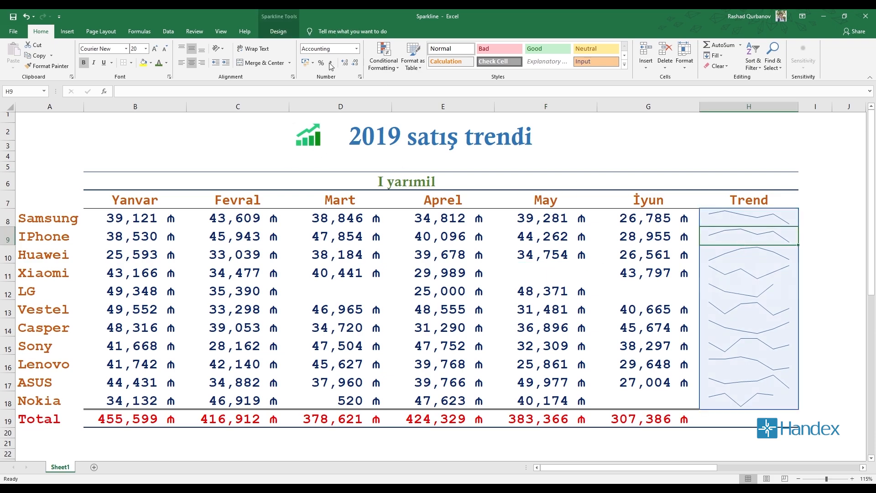
{"action": "left_click", "coordinate": [278, 31]}
{"action": "left_click", "coordinate": [6, 65]}
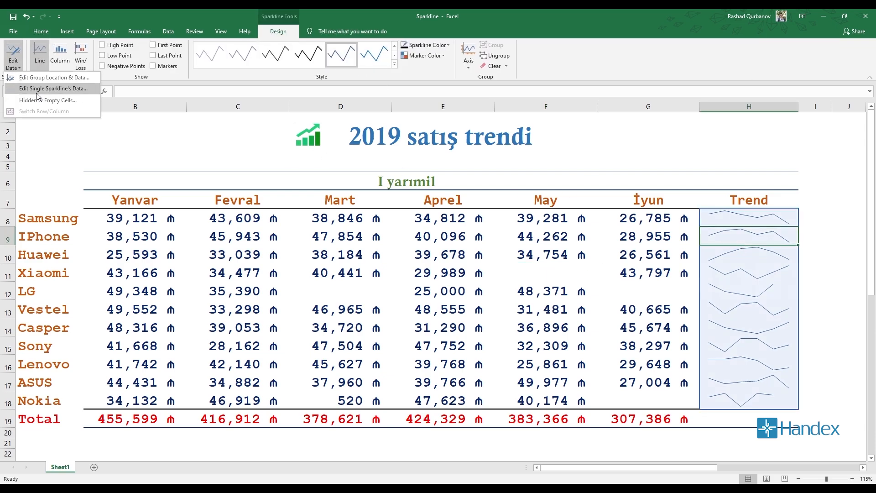
{"action": "left_click", "coordinate": [37, 102]}
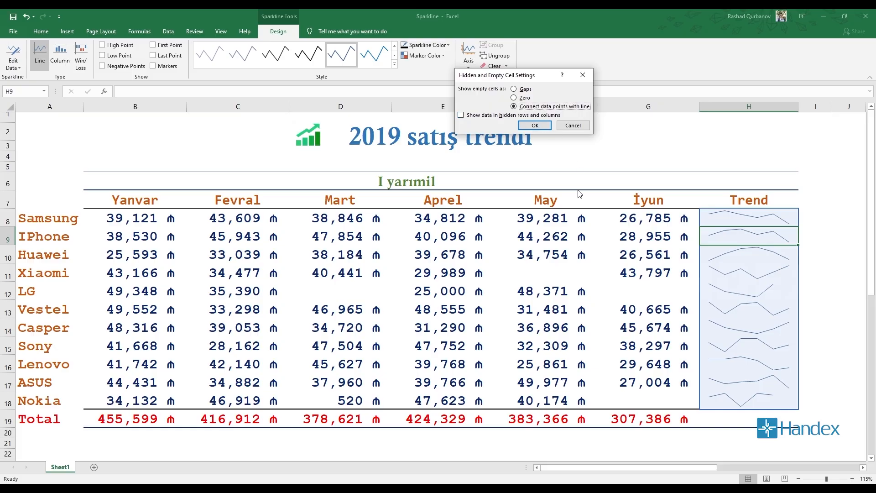
{"action": "key", "text": "Return"}
{"action": "left_click_drag", "start_coordinate": [236, 107], "coordinate": [157, 108]}
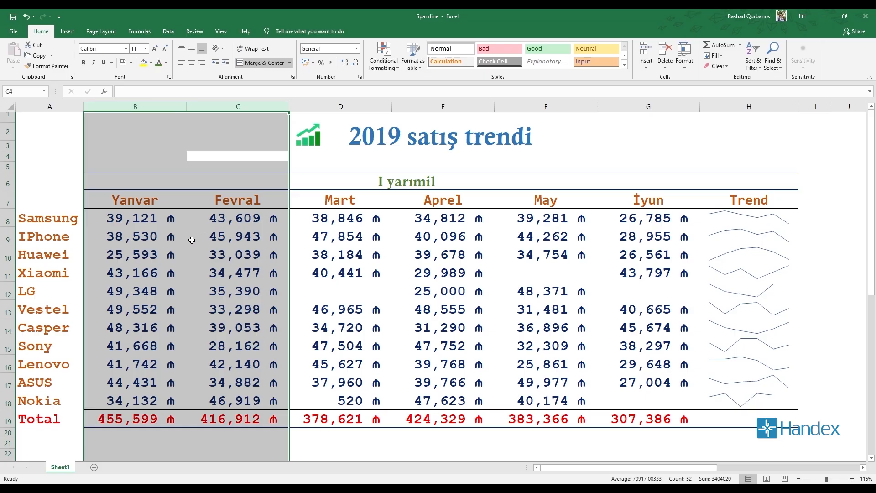
{"action": "right_click", "coordinate": [141, 176]}
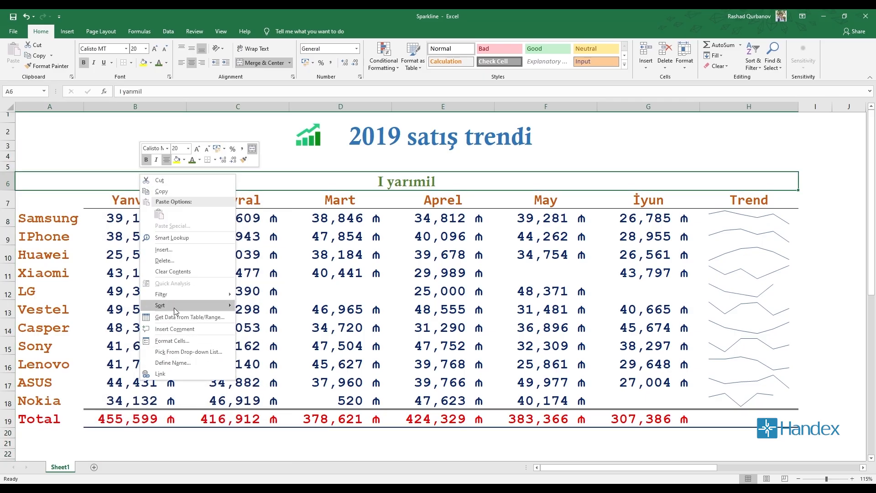
{"action": "left_click", "coordinate": [137, 152]}
{"action": "left_click", "coordinate": [163, 108]}
{"action": "right_click", "coordinate": [195, 134]}
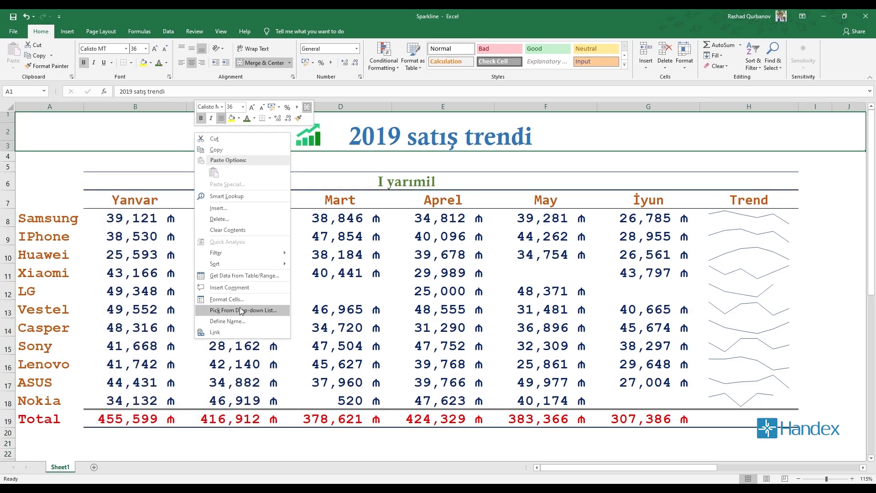
{"action": "left_click", "coordinate": [168, 125]}
- Hide the Yanvar and Fevral columns, B and C
{"action": "left_click_drag", "start_coordinate": [165, 108], "coordinate": [217, 106]}
{"action": "right_click", "coordinate": [216, 107]}
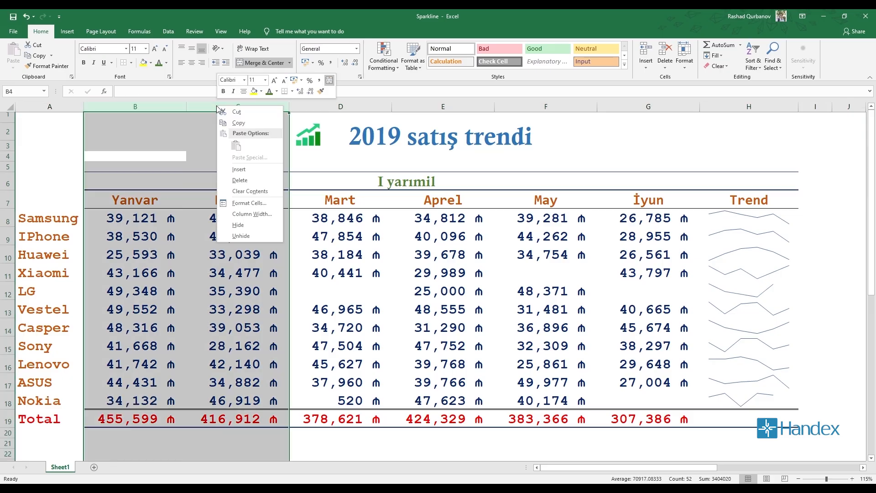
{"action": "left_click", "coordinate": [239, 225]}
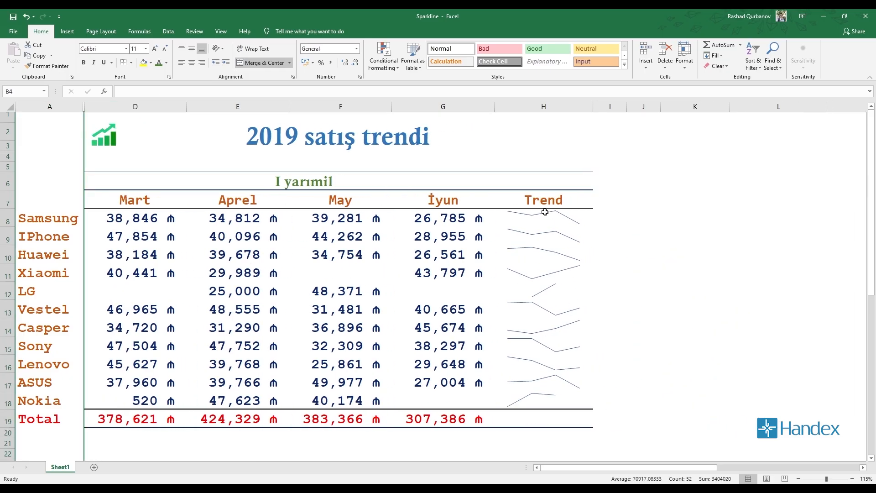
- Set the Trend sparkline group to show empty cells as Gaps
{"action": "left_click_drag", "start_coordinate": [176, 225], "coordinate": [456, 224]}
{"action": "left_click_drag", "start_coordinate": [136, 233], "coordinate": [472, 233]}
{"action": "left_click", "coordinate": [543, 218]}
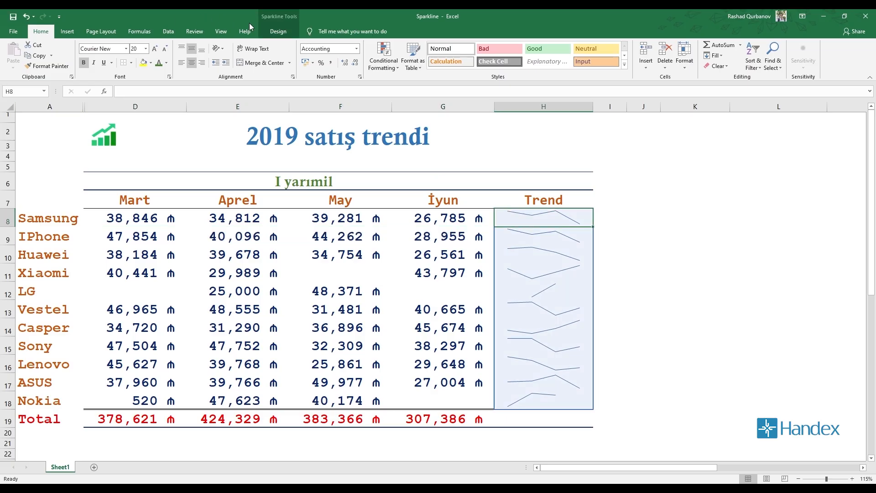
{"action": "left_click", "coordinate": [278, 31]}
{"action": "left_click", "coordinate": [20, 69]}
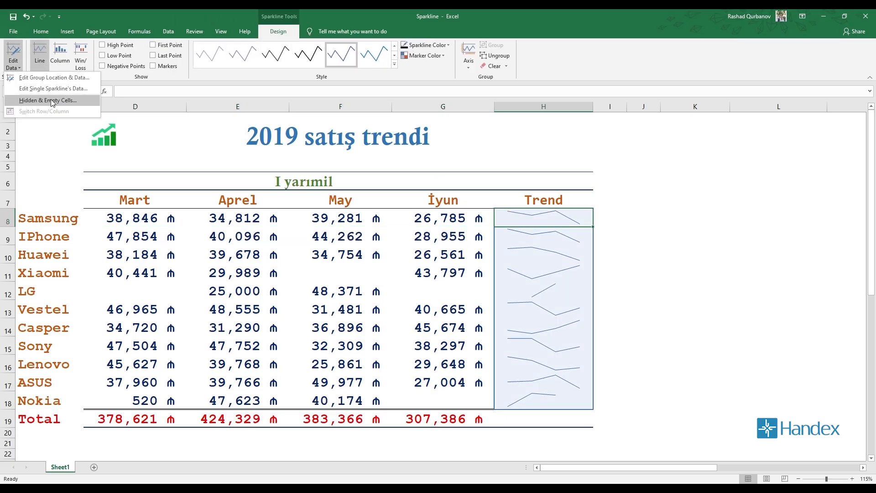
{"action": "left_click", "coordinate": [52, 104]}
{"action": "key", "text": "alt+g"}
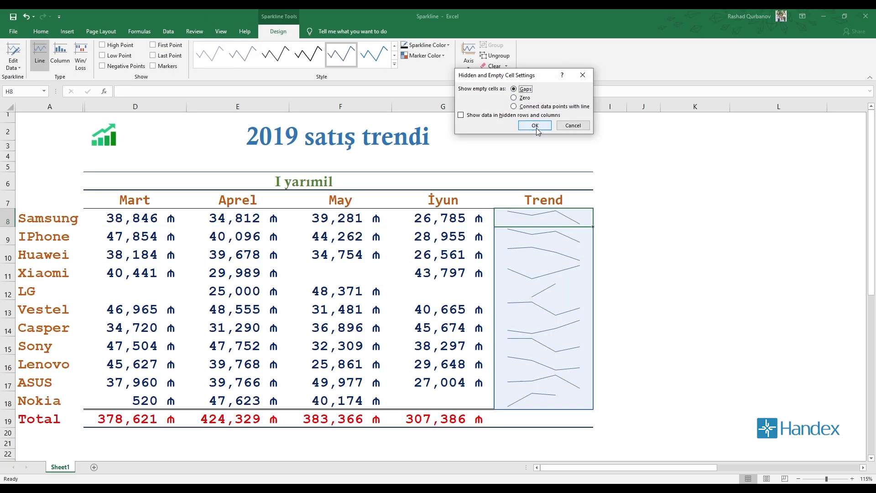
{"action": "left_click", "coordinate": [535, 126]}
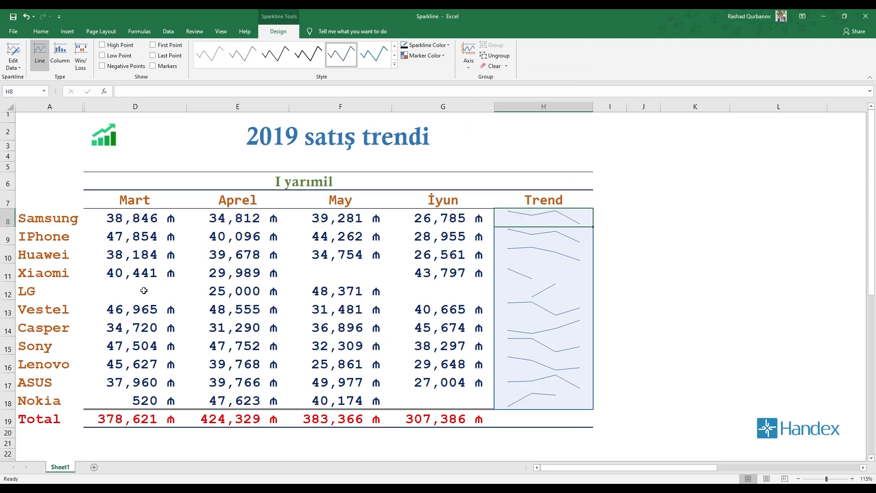
{"action": "left_click_drag", "start_coordinate": [155, 222], "coordinate": [360, 222]}
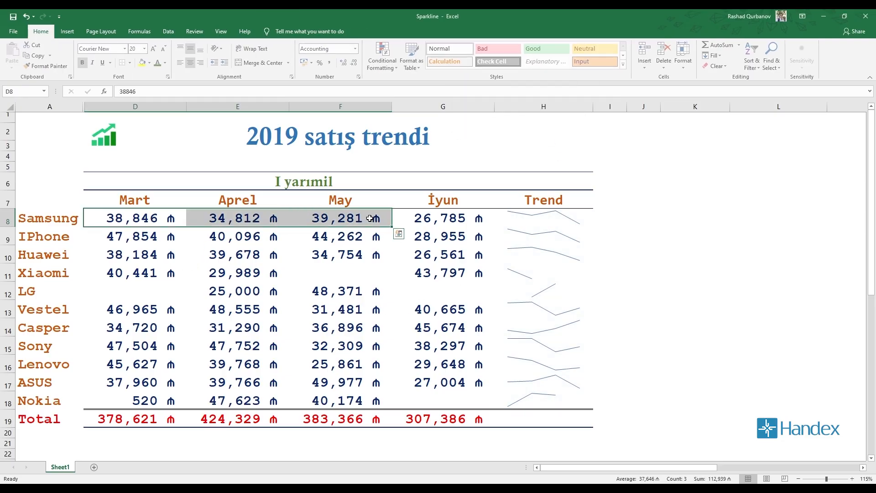
{"action": "left_click", "coordinate": [528, 216]}
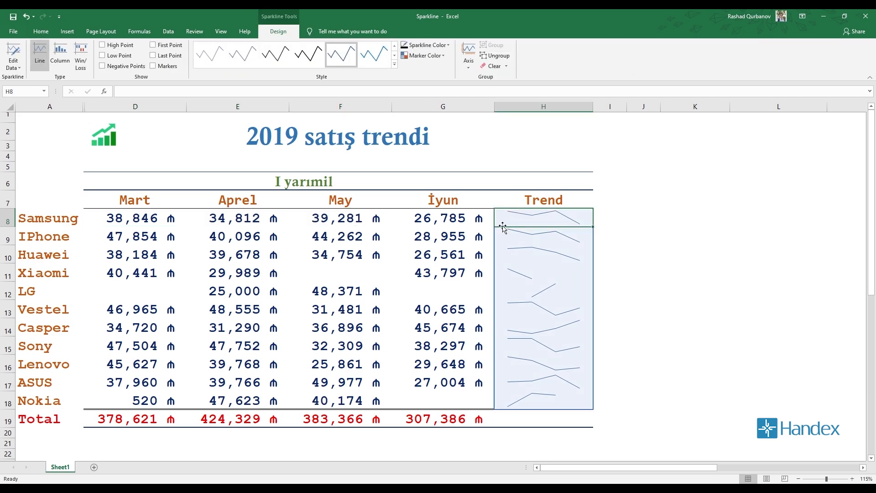
{"action": "left_click_drag", "start_coordinate": [144, 218], "coordinate": [410, 218]}
{"action": "left_click", "coordinate": [440, 223]}
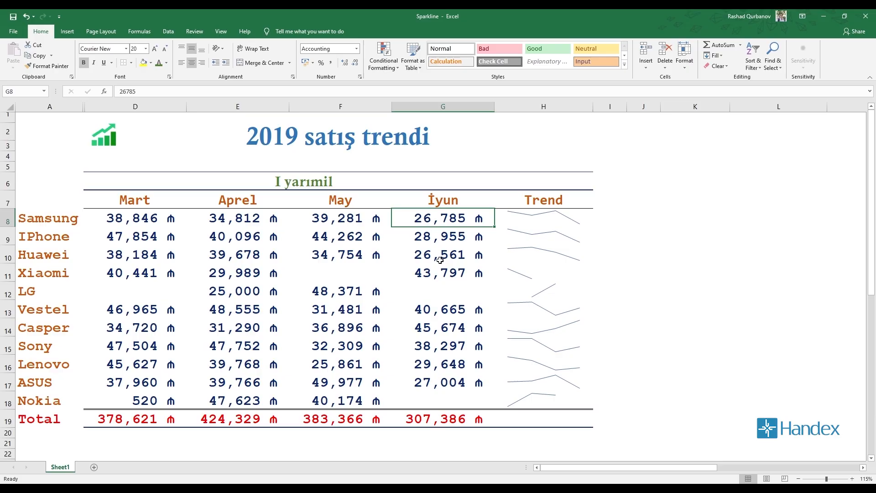
- Set the Trend sparkline group to show data in hidden rows and columns
{"action": "left_click", "coordinate": [538, 214]}
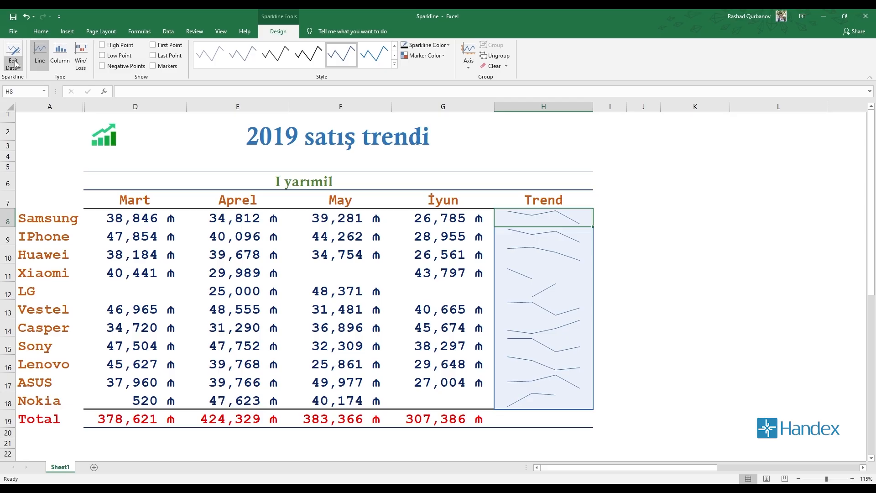
{"action": "left_click", "coordinate": [15, 64]}
{"action": "left_click", "coordinate": [36, 101]}
{"action": "left_click", "coordinate": [501, 116]}
{"action": "left_click", "coordinate": [526, 125]}
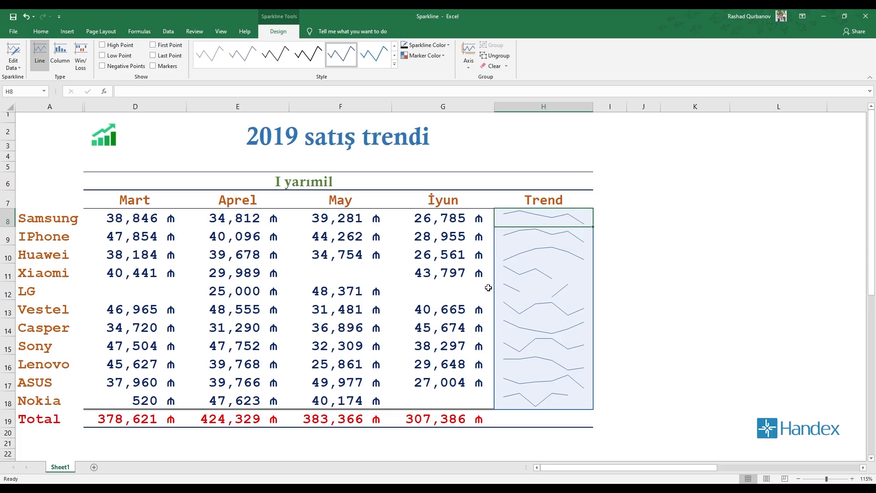
- Unhide the Yanvar and Fevral columns, B and C
{"action": "left_click_drag", "start_coordinate": [79, 108], "coordinate": [91, 108]}
{"action": "right_click", "coordinate": [93, 114]}
{"action": "left_click", "coordinate": [35, 139]}
{"action": "right_click", "coordinate": [92, 108]}
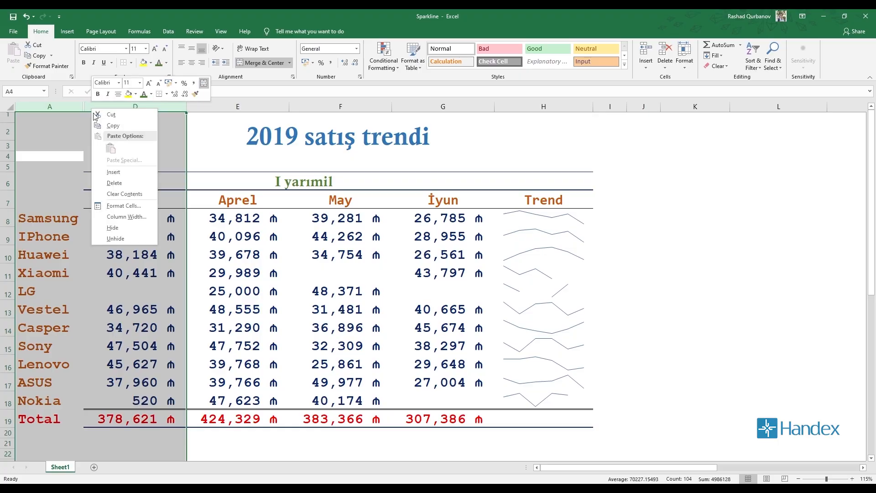
{"action": "left_click", "coordinate": [118, 239]}
{"action": "left_click", "coordinate": [303, 275]}
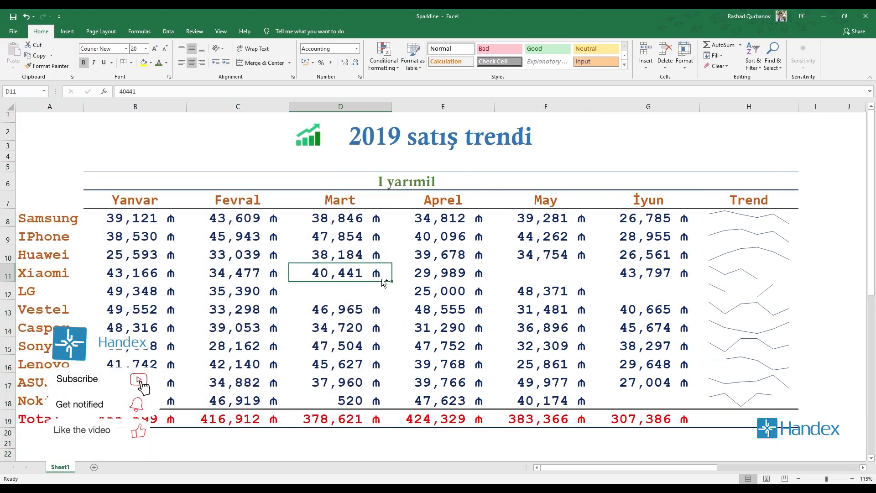
- Fill in the empty sales cells with 15000 for LG in Mart and 25142 for Xiaomi in May
{"action": "left_click", "coordinate": [733, 216]}
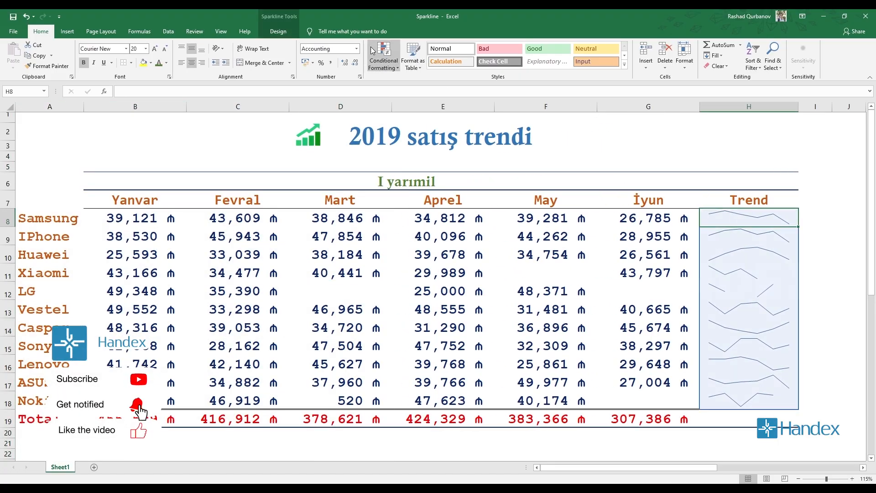
{"action": "left_click", "coordinate": [278, 32]}
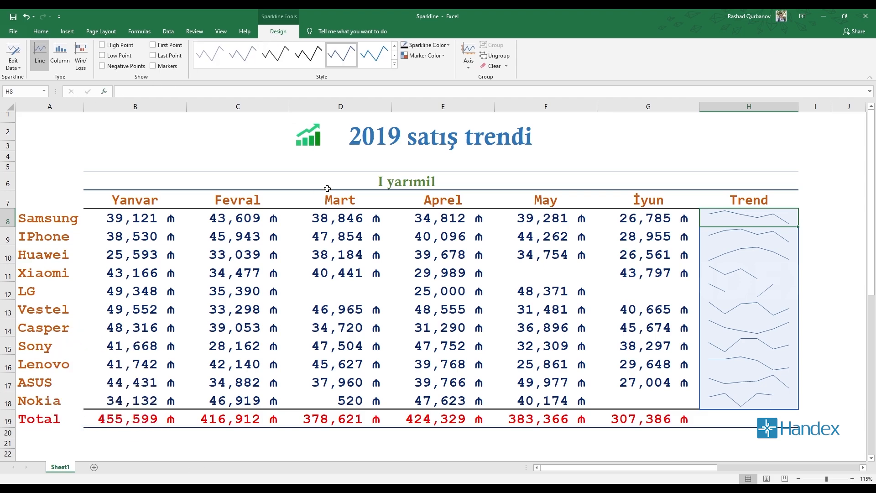
{"action": "left_click", "coordinate": [349, 287]}
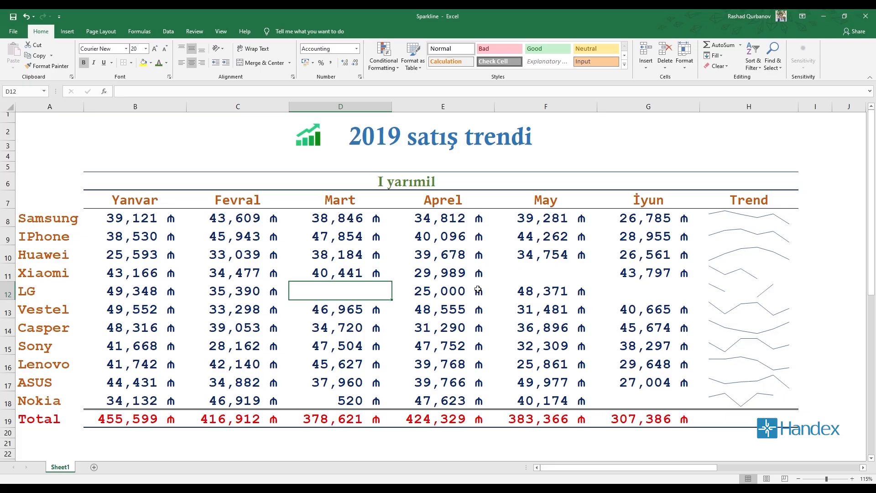
{"action": "type", "text": "15000"}
{"action": "key", "text": "Return"}
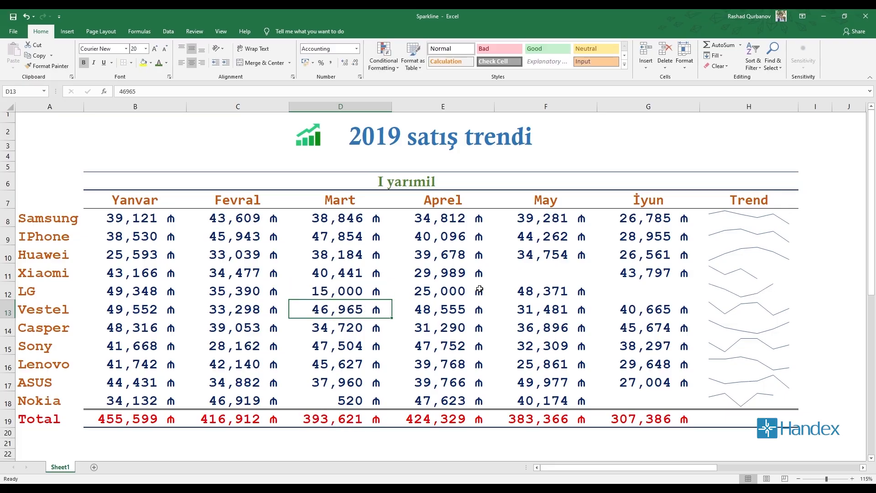
{"action": "left_click", "coordinate": [539, 273]}
{"action": "type", "text": "25142"}
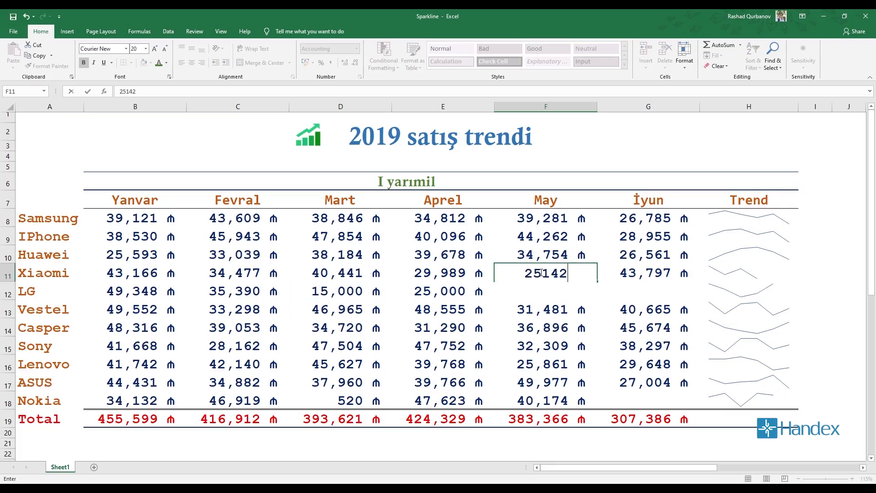
{"action": "key", "text": "Return"}
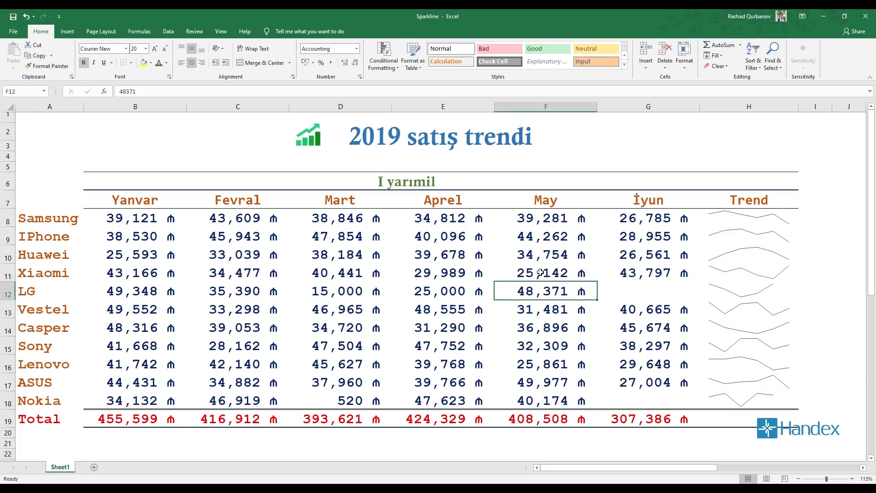
- Fill in the empty İyun sales cells with 15478 for LG and 25631 for Nokia
{"action": "left_click", "coordinate": [614, 285]}
{"action": "type", "text": "15478"}
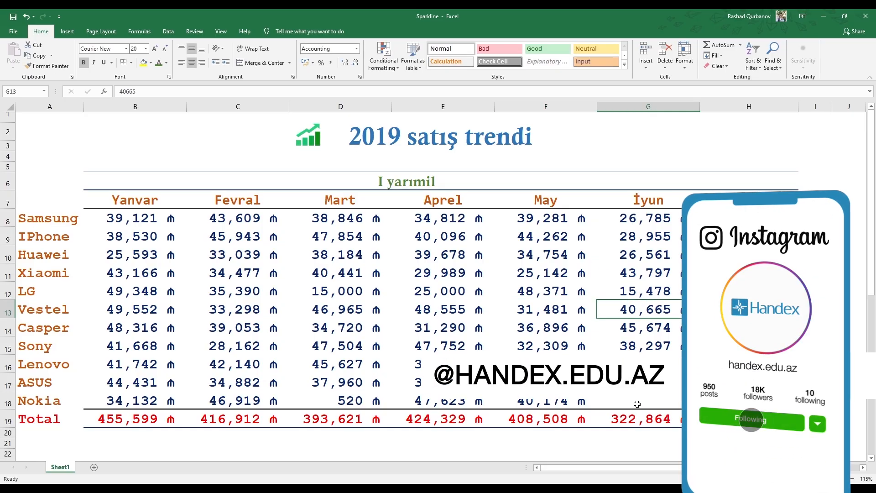
{"action": "left_click", "coordinate": [634, 403]}
{"action": "type", "text": "25,631"}
{"action": "key", "text": "Return"}
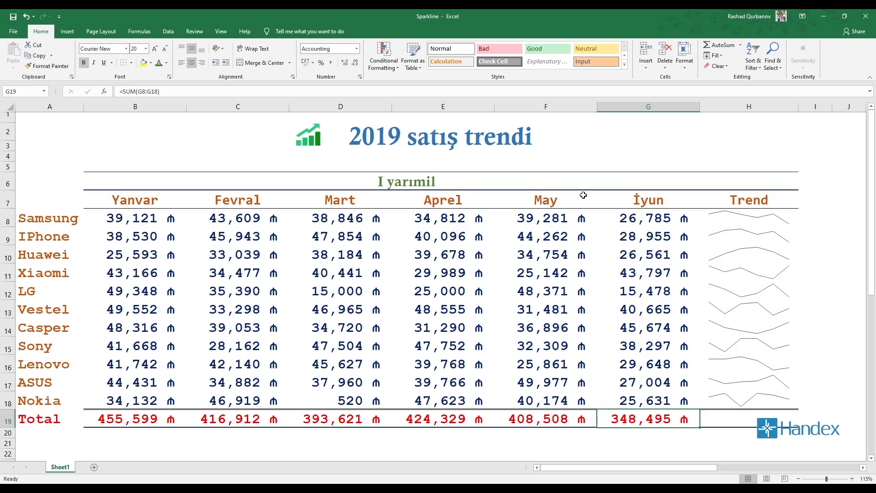
- Mark the high points on the Trend sparklines and compare them with the Samsung and Nokia sales rows
{"action": "left_click", "coordinate": [726, 219]}
{"action": "left_click", "coordinate": [285, 29]}
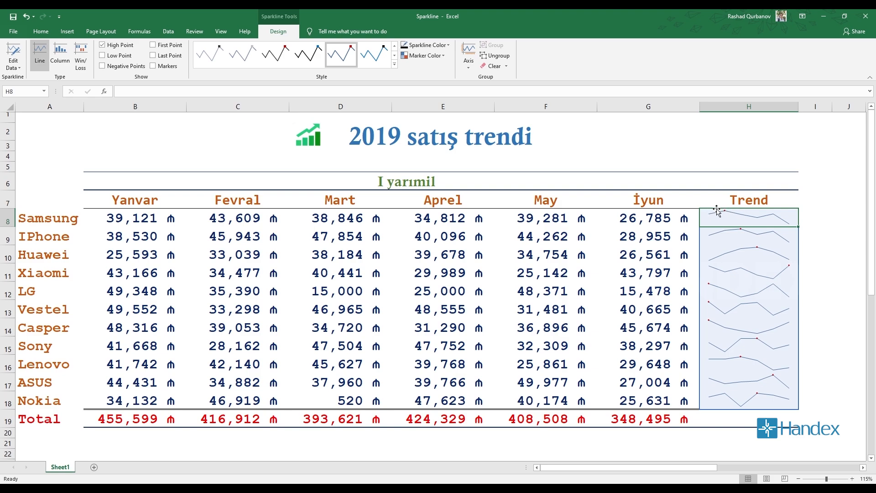
{"action": "left_click_drag", "start_coordinate": [127, 223], "coordinate": [619, 221]}
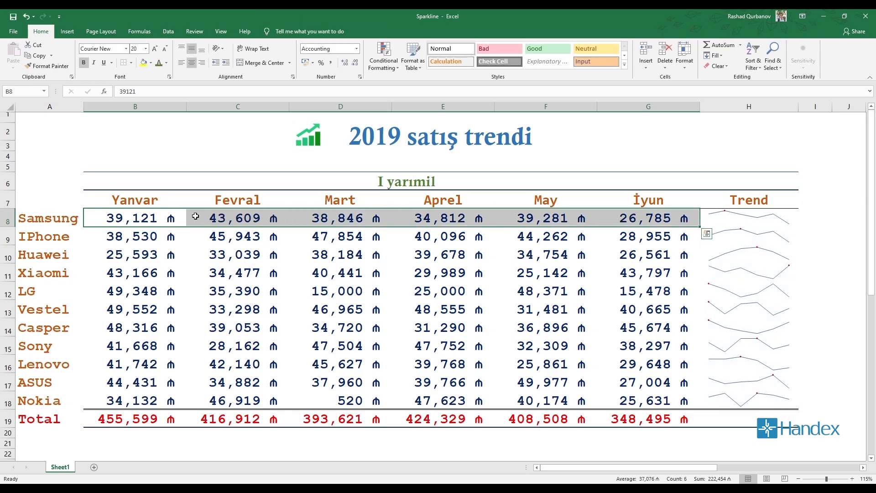
{"action": "left_click", "coordinate": [757, 401]}
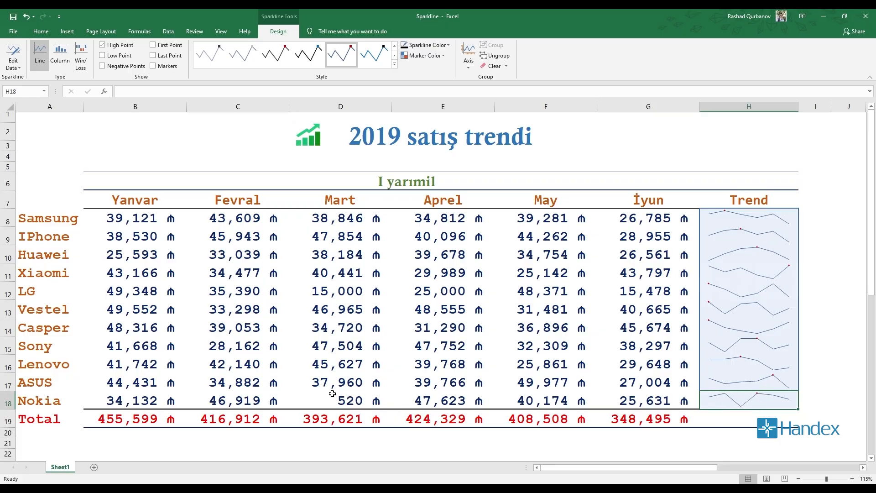
{"action": "left_click_drag", "start_coordinate": [154, 401], "coordinate": [648, 400]}
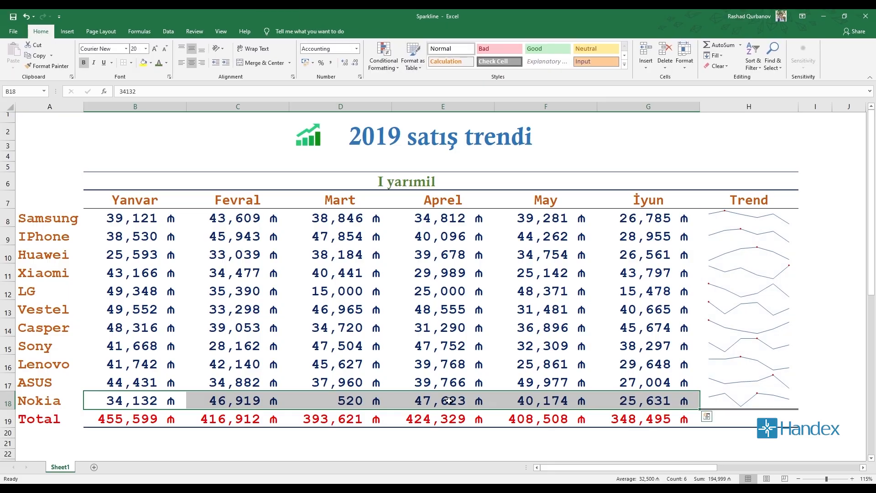
- Mark only the low points on the Trend sparklines and compare them with Sony's monthly sales
{"action": "left_click", "coordinate": [750, 217]}
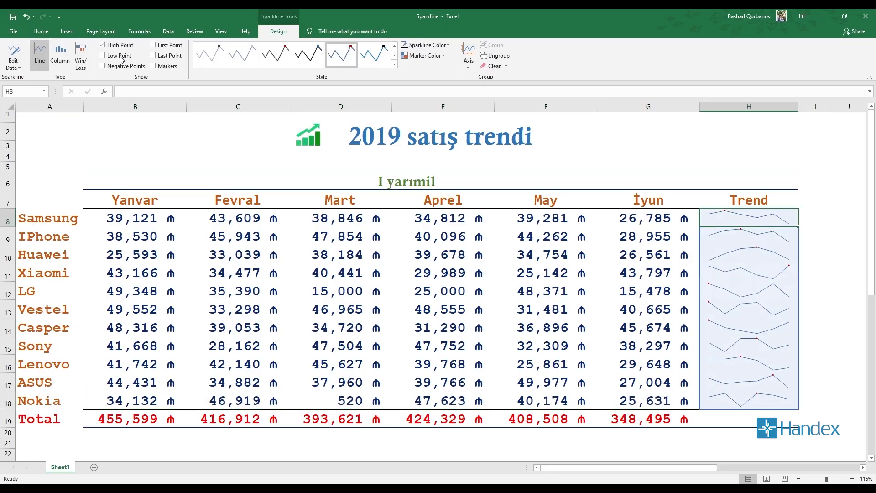
{"action": "left_click", "coordinate": [154, 45]}
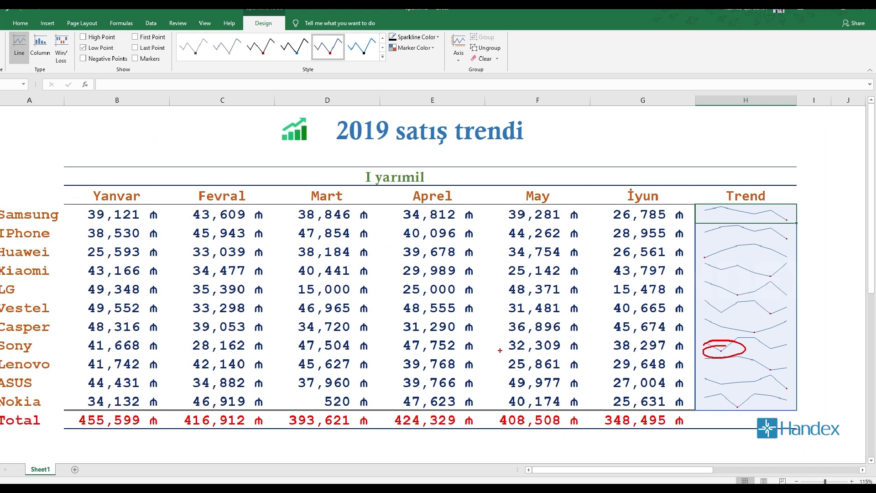
{"action": "left_click", "coordinate": [4, 349]}
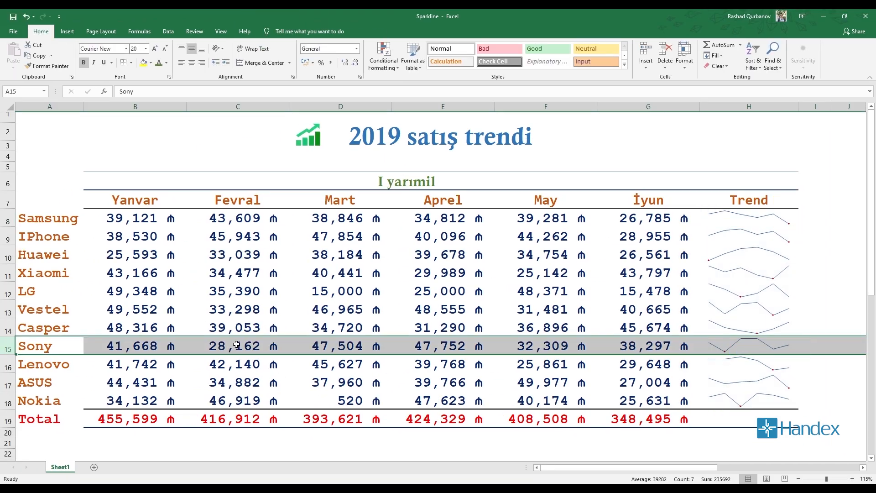
{"action": "left_click", "coordinate": [237, 345]}
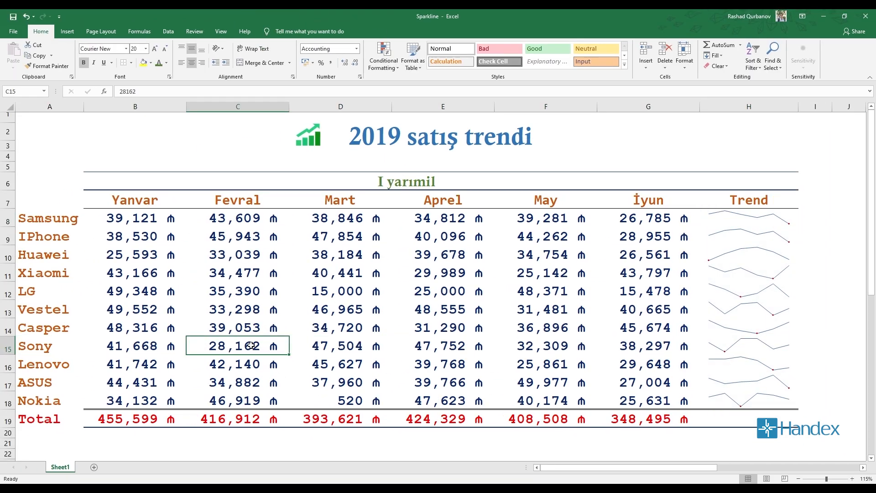
{"action": "left_click_drag", "start_coordinate": [161, 346], "coordinate": [648, 344]}
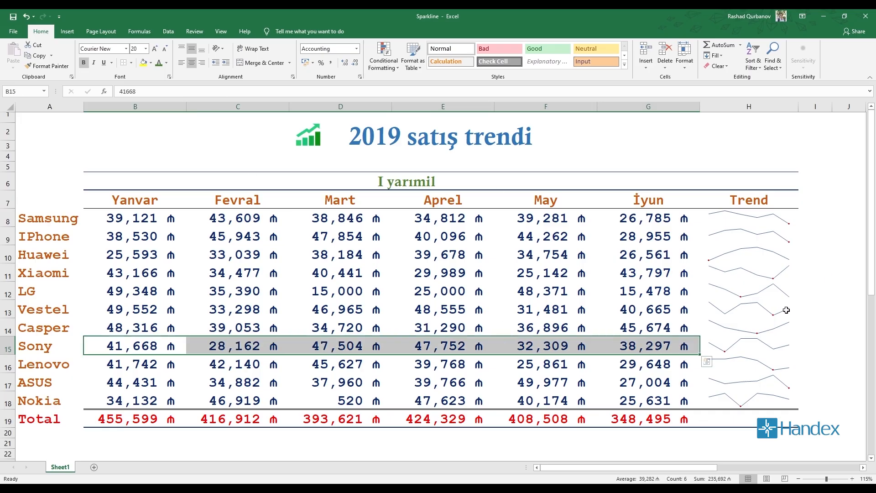
- Remove the low point marks from the Trend sparklines, try the last point marks, and mark negative points instead
{"action": "left_click", "coordinate": [711, 308]}
{"action": "left_click", "coordinate": [277, 32]}
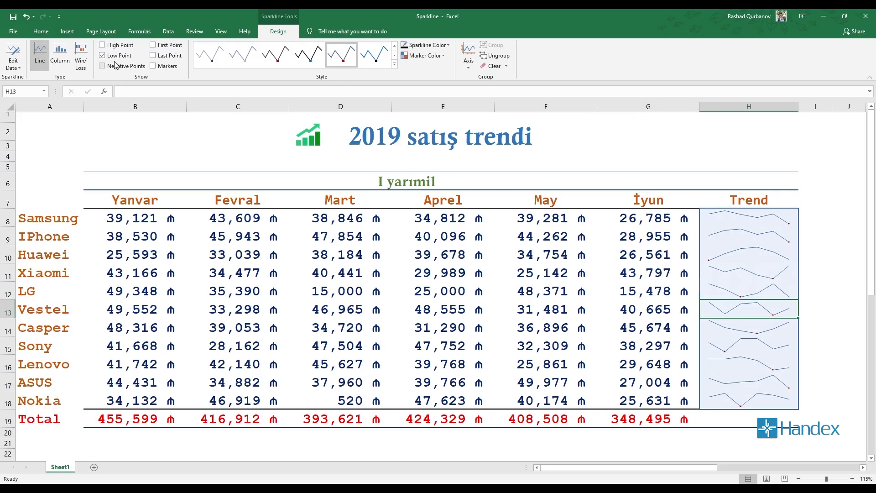
{"action": "left_click", "coordinate": [102, 55]}
{"action": "left_click", "coordinate": [159, 56]}
{"action": "left_click", "coordinate": [160, 57]}
{"action": "left_click", "coordinate": [139, 68]}
- Set Sony's Mart sales in D15 to -9362
{"action": "left_click", "coordinate": [340, 343]}
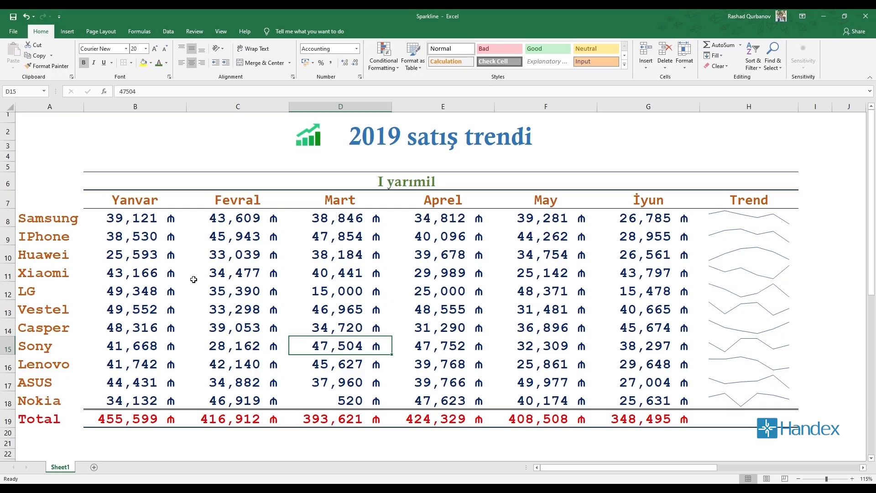
{"action": "type", "text": "-9362"}
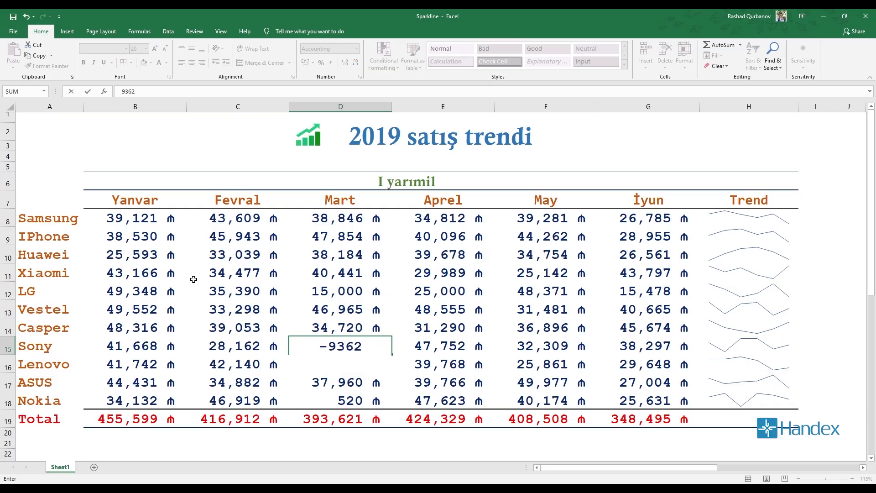
{"action": "key", "text": "Return"}
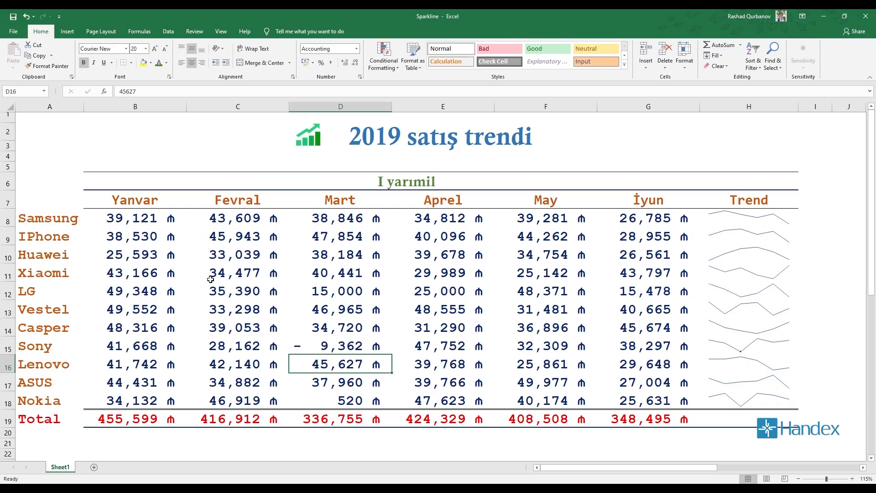
- Copy Sony's negative Mart value into LG's Aprel cell E12 and Xiaomi's May cell F11
{"action": "left_click", "coordinate": [341, 347]}
{"action": "key", "text": "ctrl+c"}
{"action": "left_click", "coordinate": [442, 291]}
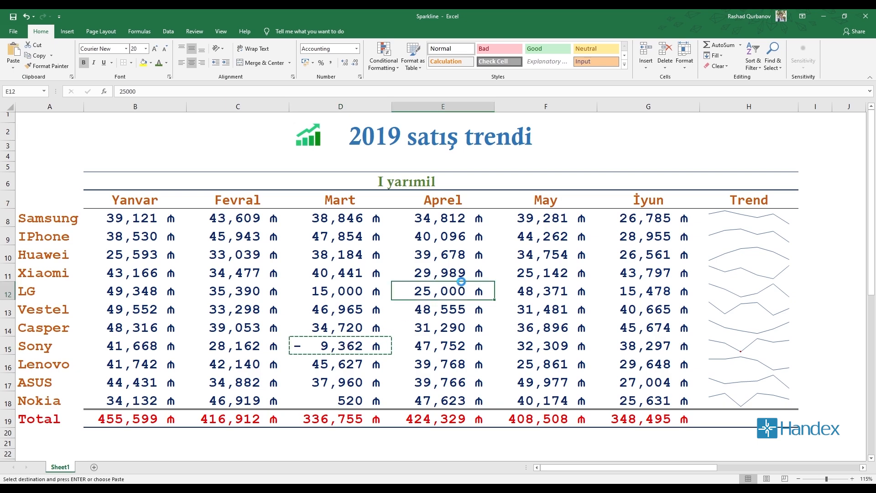
{"action": "key", "text": "ctrl+v"}
{"action": "left_click", "coordinate": [546, 273]}
{"action": "key", "text": "ctrl+v"}
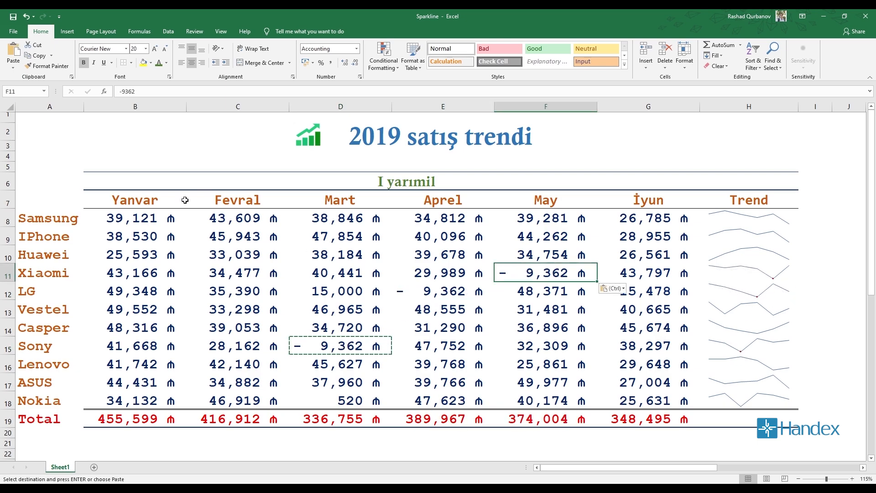
- Turn off the negative point marks on the Trend sparklines and show markers on all data points
{"action": "left_click", "coordinate": [705, 239]}
{"action": "left_click", "coordinate": [277, 31]}
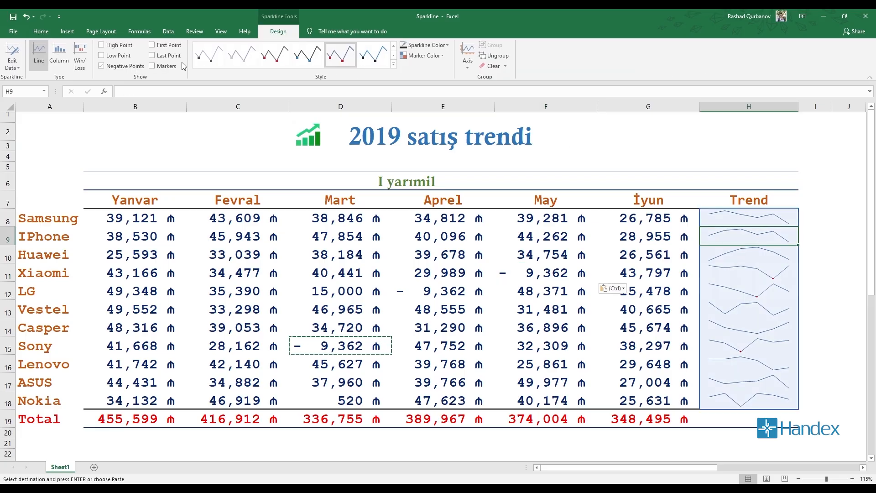
{"action": "left_click", "coordinate": [102, 66]}
{"action": "left_click", "coordinate": [159, 67]}
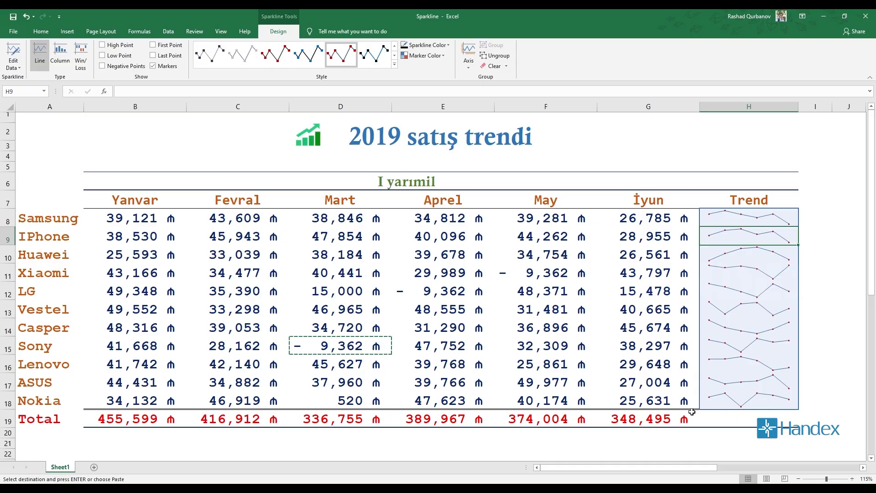
- Set Nokia's İyun sales in G18 to 40173
{"action": "left_click", "coordinate": [661, 402]}
{"action": "type", "text": "40173"}
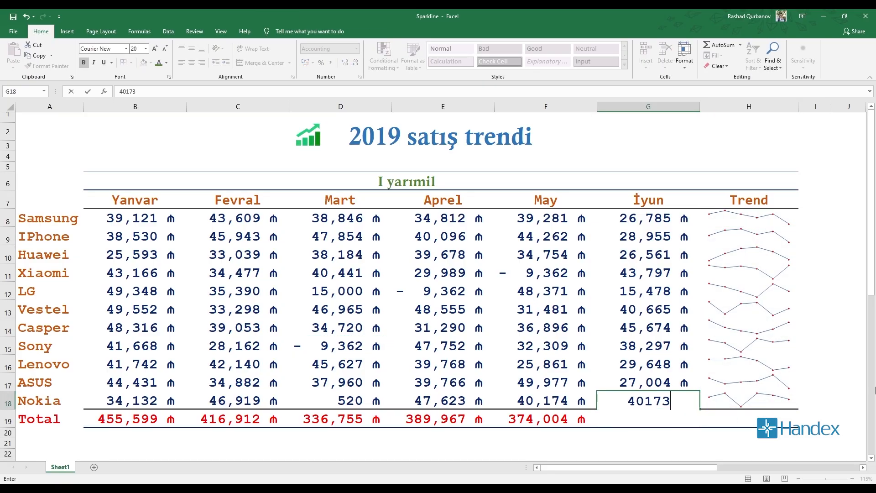
{"action": "key", "text": "Return"}
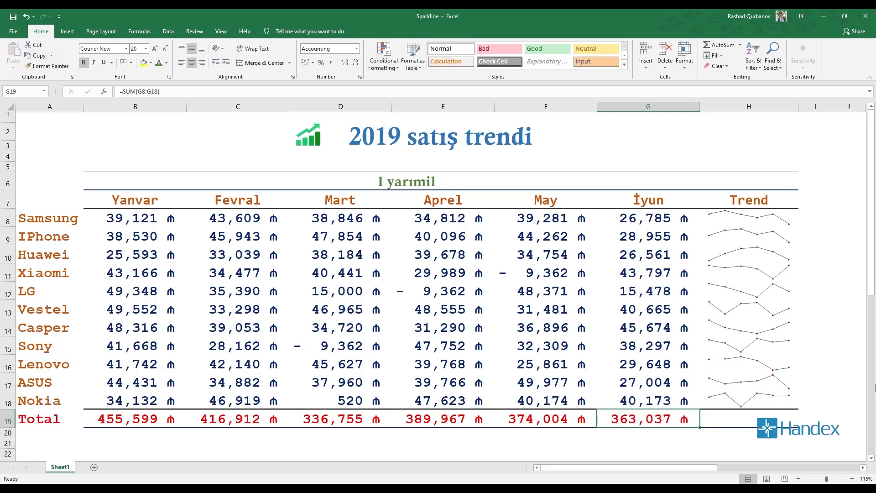
- Try the Trend sparklines without markers, and undo the recent changes back through Nokia's last İyun edit
{"action": "left_click", "coordinate": [741, 276]}
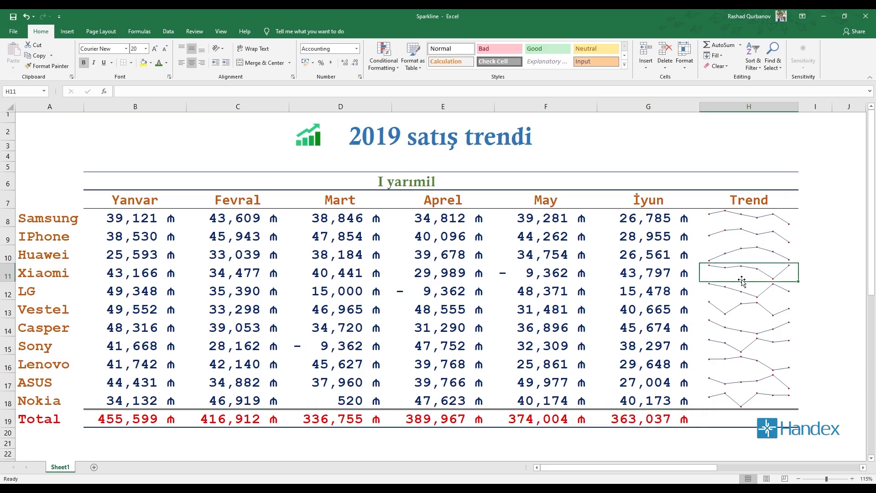
{"action": "left_click", "coordinate": [270, 32]}
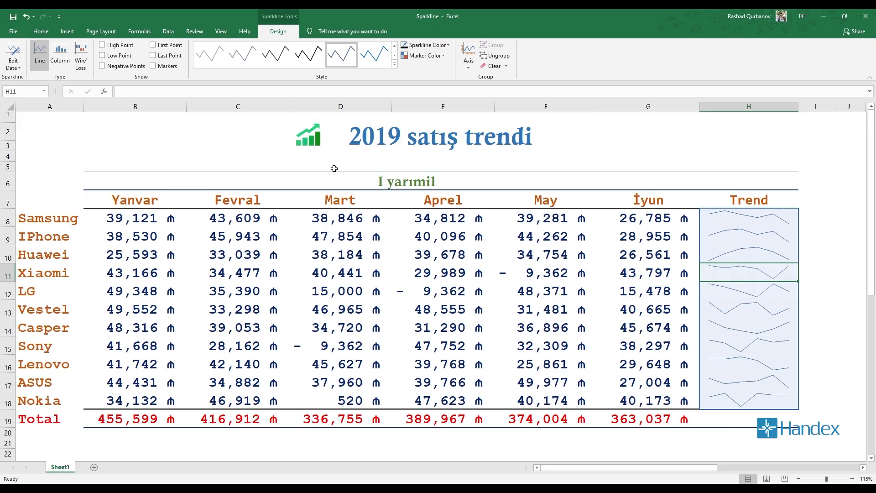
{"action": "left_click", "coordinate": [164, 67]}
{"action": "left_click", "coordinate": [643, 403]}
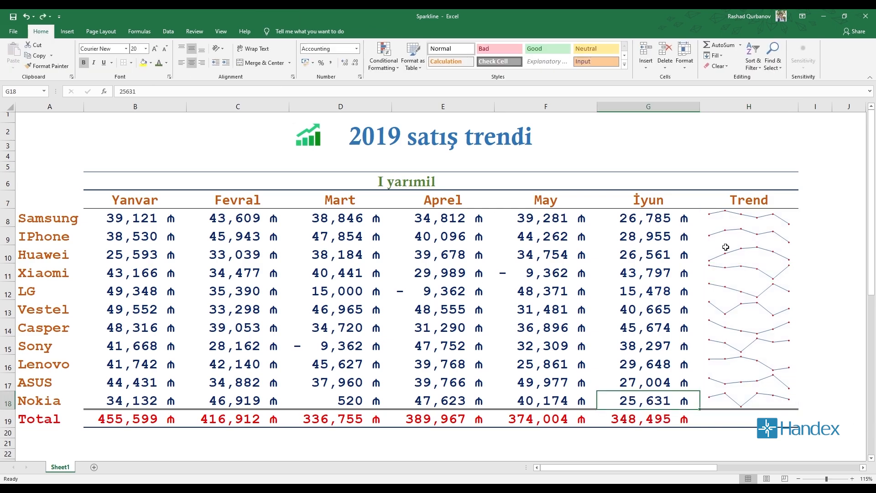
- Turn off the data point markers on the Trend sparkline group
{"action": "left_click", "coordinate": [725, 248]}
{"action": "left_click", "coordinate": [278, 31]}
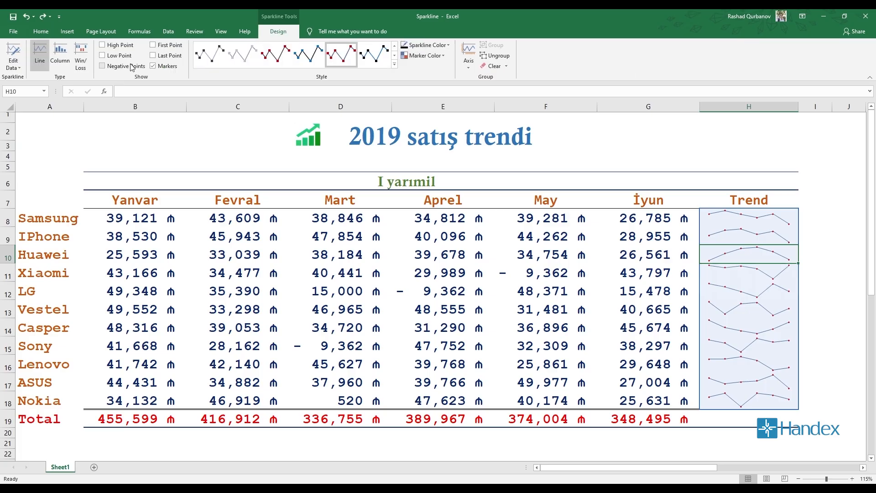
{"action": "left_click", "coordinate": [163, 68]}
- Try the bright blue sparkline style and the first style in the gallery's final row on the Trend group
{"action": "left_click", "coordinate": [394, 64]}
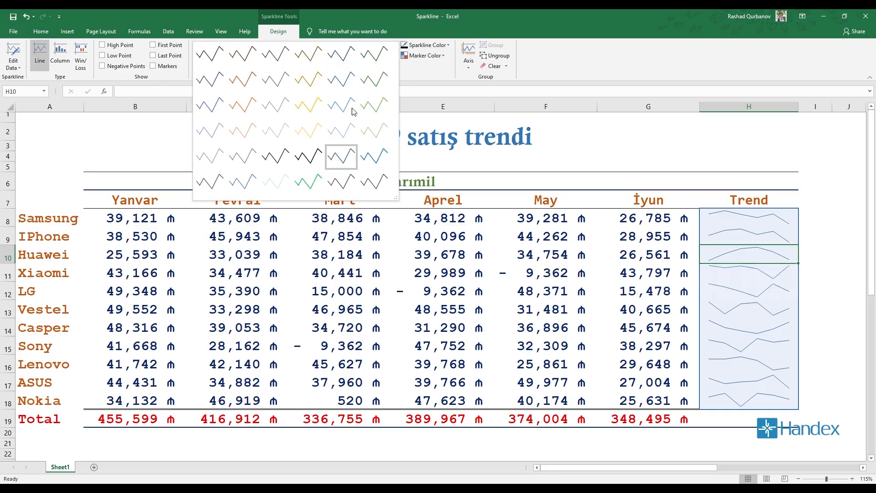
{"action": "left_click", "coordinate": [374, 157]}
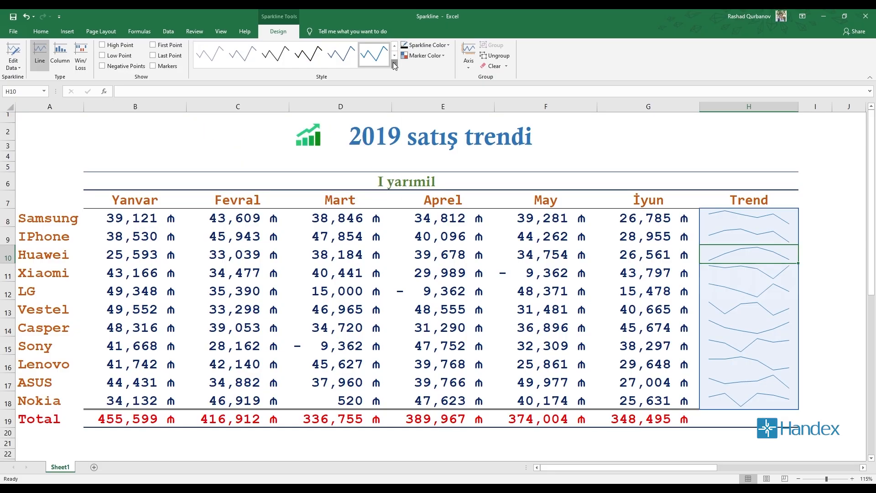
{"action": "left_click", "coordinate": [394, 65]}
{"action": "left_click", "coordinate": [219, 180]}
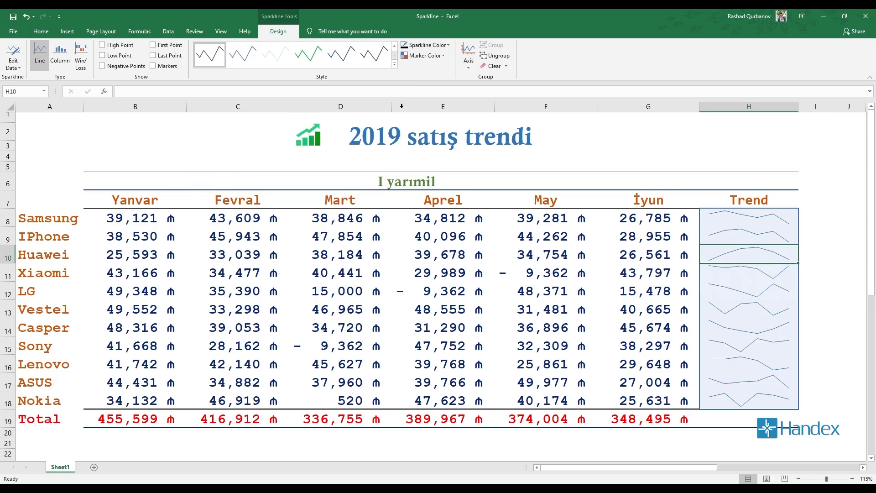
- Apply the gold line style from the third gallery row to the Trend sparklines and deselect them
{"action": "left_click", "coordinate": [394, 65]}
{"action": "left_click", "coordinate": [310, 105]}
{"action": "left_click", "coordinate": [843, 285]}
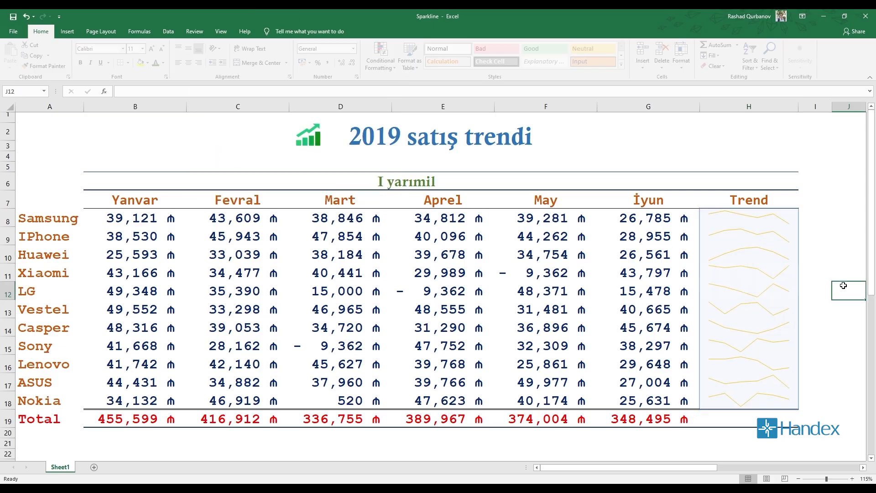